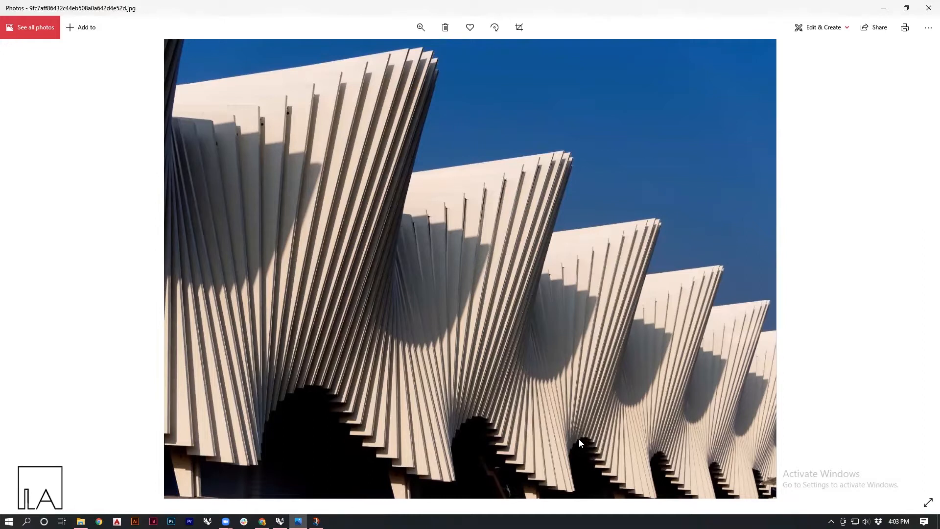
Capture a rectangular snip of the whole close-up station facade photo in Snip & Sketch
left_click(316, 521)
left_click(16, 28)
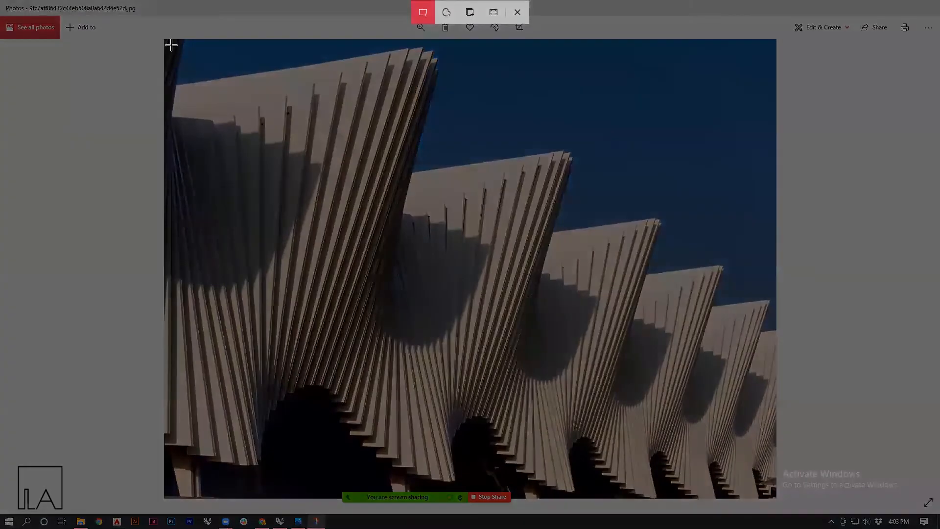
left_click_drag(169, 44, 775, 488)
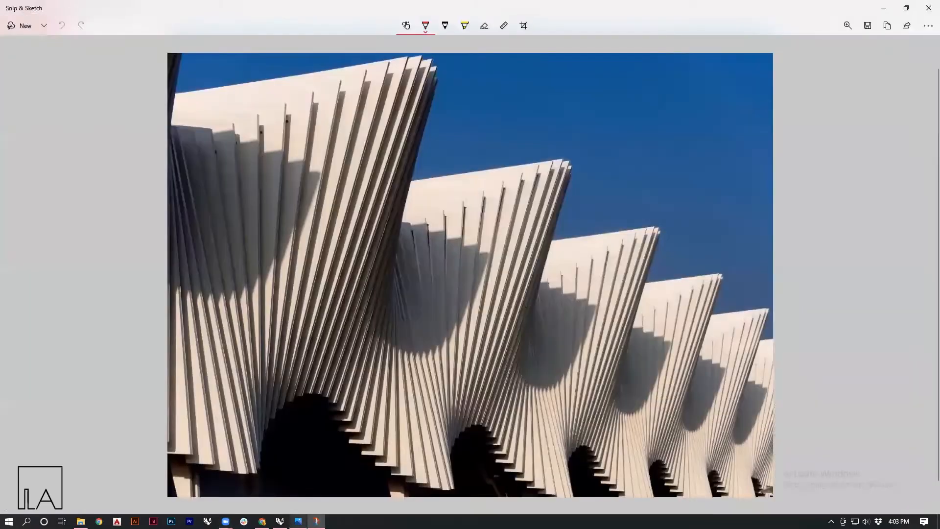
Switch back to Photos and examine the next two reference photos of the station's wave-shaped form
key("alt+Tab")
key("Right")
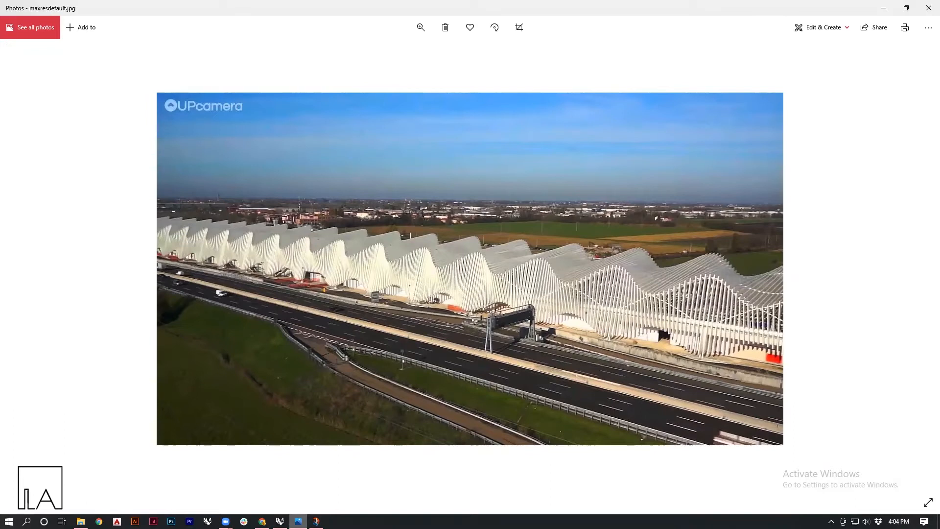
key("Right")
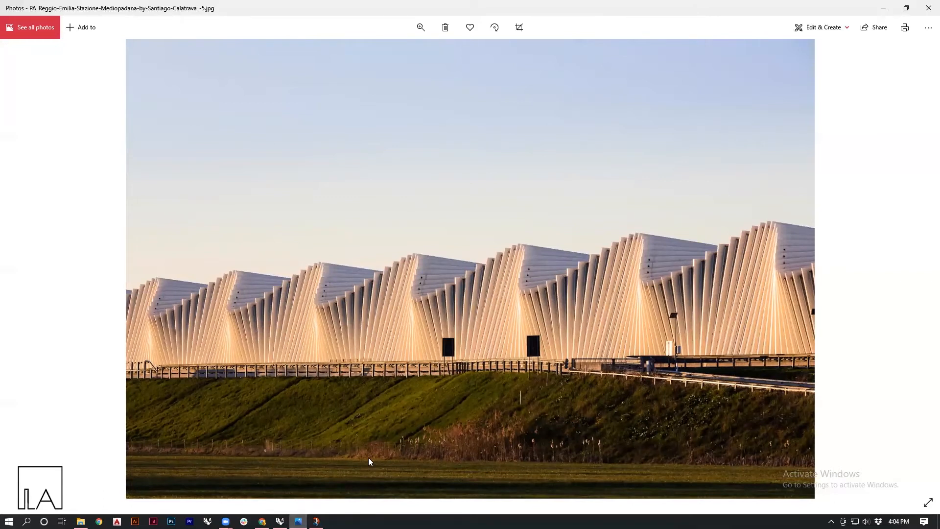
Return to Snip & Sketch and trace the facade's upper and lower wave edges with the red pen
mouse_move(280, 521)
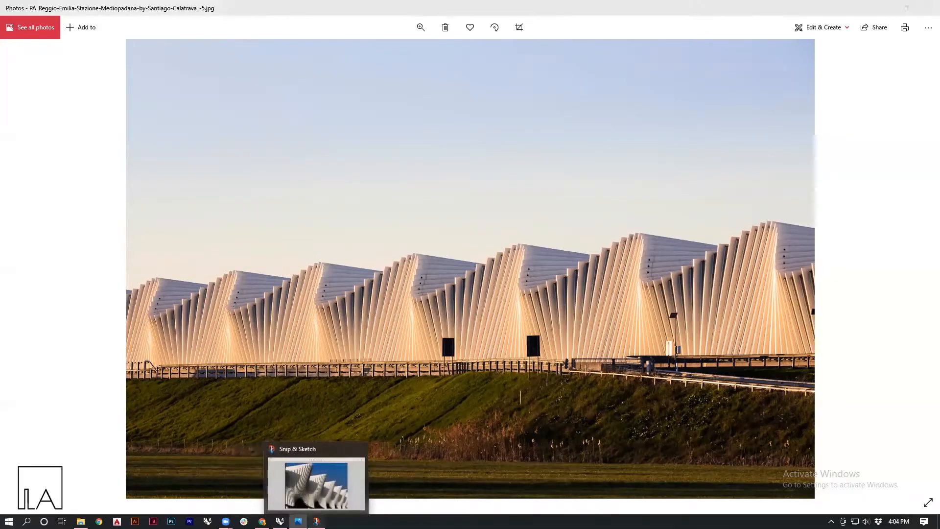
left_click(316, 521)
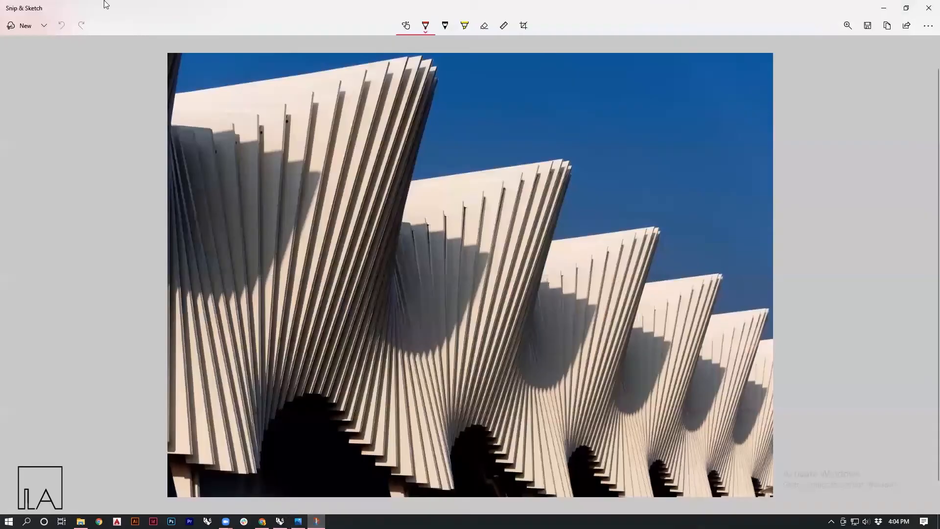
left_click(426, 28)
left_click(389, 101)
mouse_move(169, 133)
left_mouse_down()
mouse_move(231, 130)
mouse_move(336, 84)
mouse_move(431, 70)
left_mouse_up()
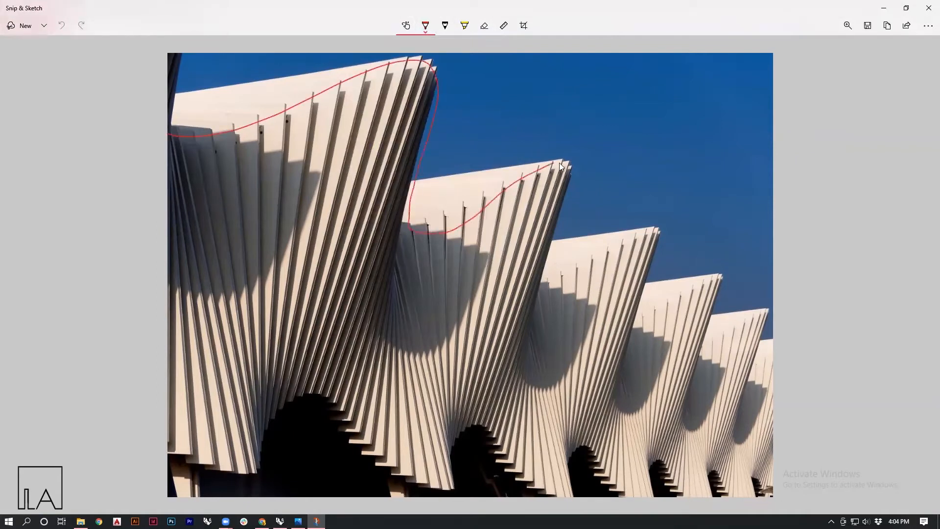
left_click_drag(639, 229, 642, 291)
left_click_drag(766, 309, 769, 309)
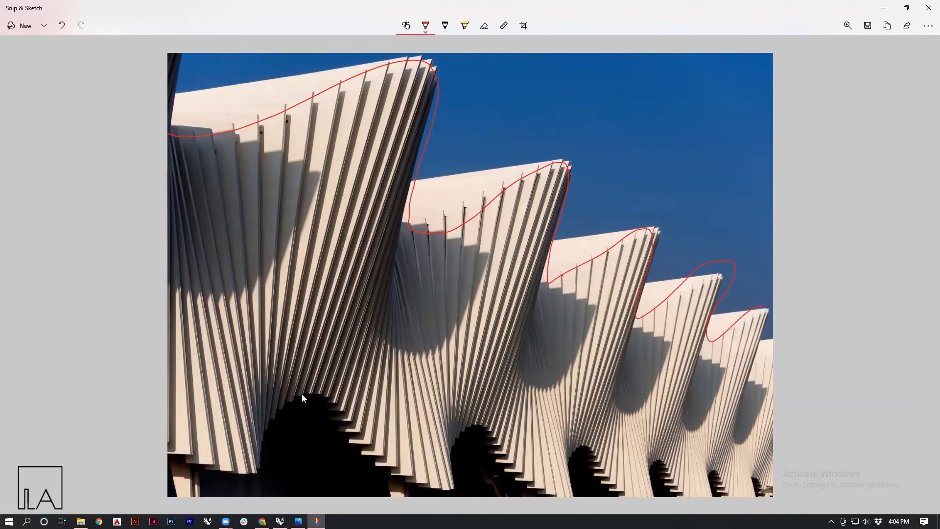
left_click_drag(227, 481, 289, 417)
mouse_move(363, 455)
left_mouse_down()
mouse_move(436, 469)
mouse_move(583, 454)
mouse_move(642, 495)
mouse_move(704, 491)
left_mouse_up()
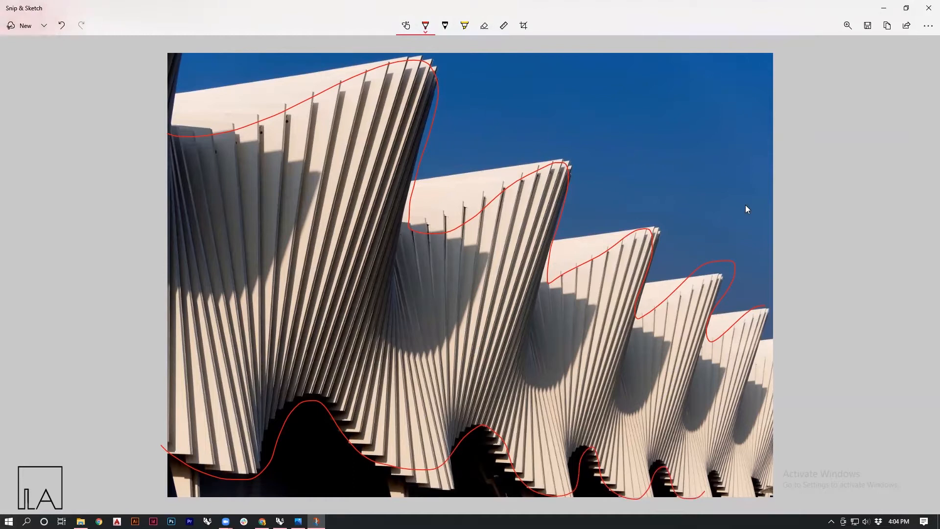
Sketch a red scalloped curve in the sky and two slanted red lines along the ends of the second module
left_click_drag(494, 109, 511, 98)
left_click_drag(662, 179, 742, 232)
mouse_move(396, 158)
left_mouse_down()
mouse_move(333, 393)
mouse_move(298, 478)
left_mouse_up()
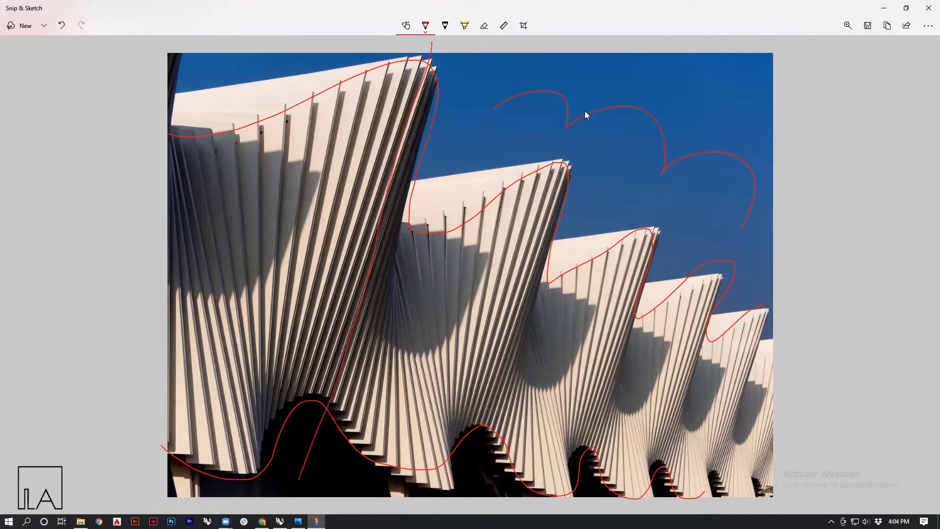
left_click_drag(598, 91, 525, 291)
Change the pen to yellow-orange and outline one repeating module with its two slanted sides, upper curve and lower curve
left_click(425, 27)
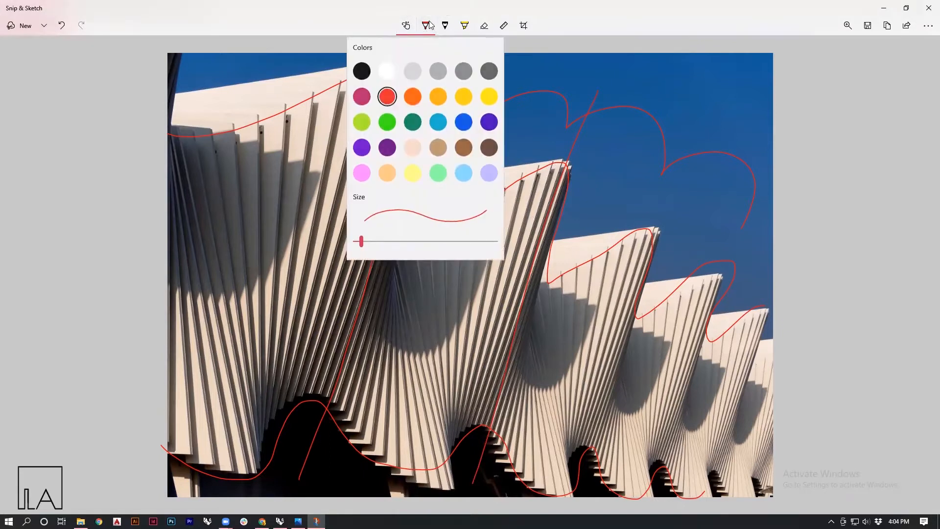
left_click(434, 94)
left_click_drag(435, 45, 312, 499)
left_click_drag(582, 156, 481, 478)
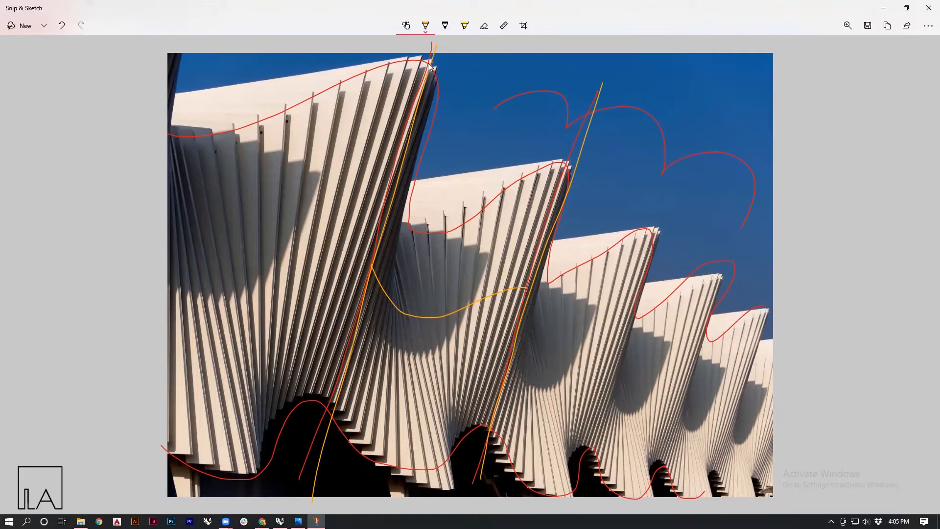
mouse_move(438, 112)
left_mouse_down()
mouse_move(419, 221)
mouse_move(615, 168)
left_mouse_up()
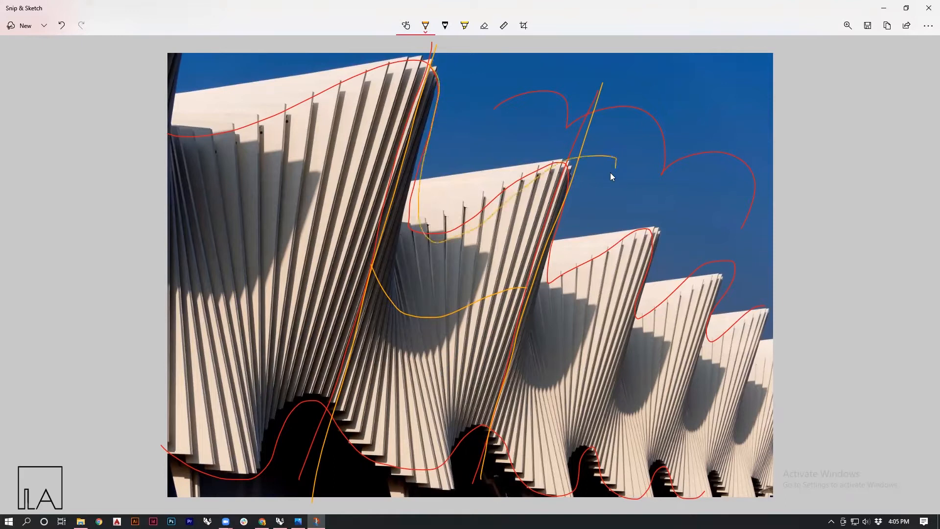
mouse_move(345, 432)
left_mouse_down()
mouse_move(397, 471)
mouse_move(483, 421)
left_mouse_up()
Switch to Rhino and begin an interpolated curve in the Front view through (-10, 0), (0, 20) and (10, 0)
left_click(279, 520)
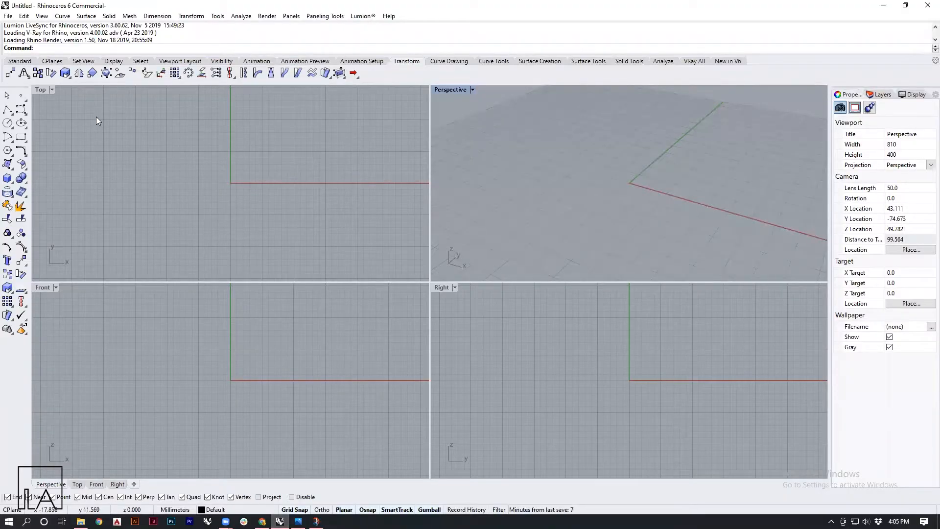
left_click(21, 111)
left_click(23, 114)
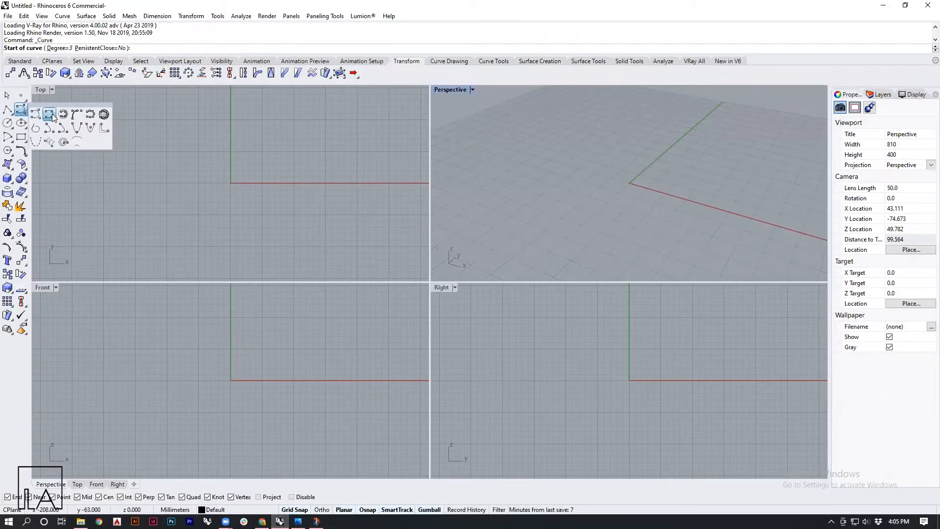
left_click(54, 118)
scroll(232, 406, "down", 4)
right_click_drag(247, 401, 223, 408)
right_click_drag(139, 386, 163, 392)
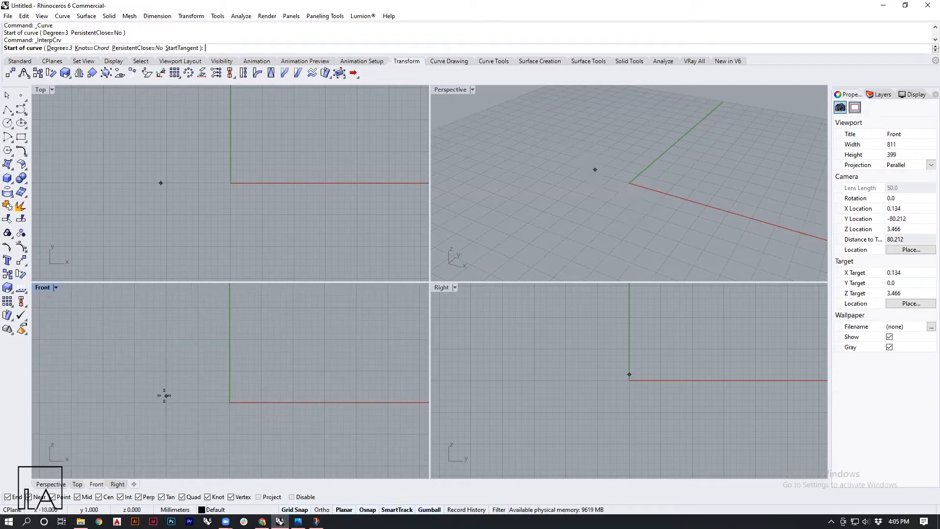
left_click(166, 402)
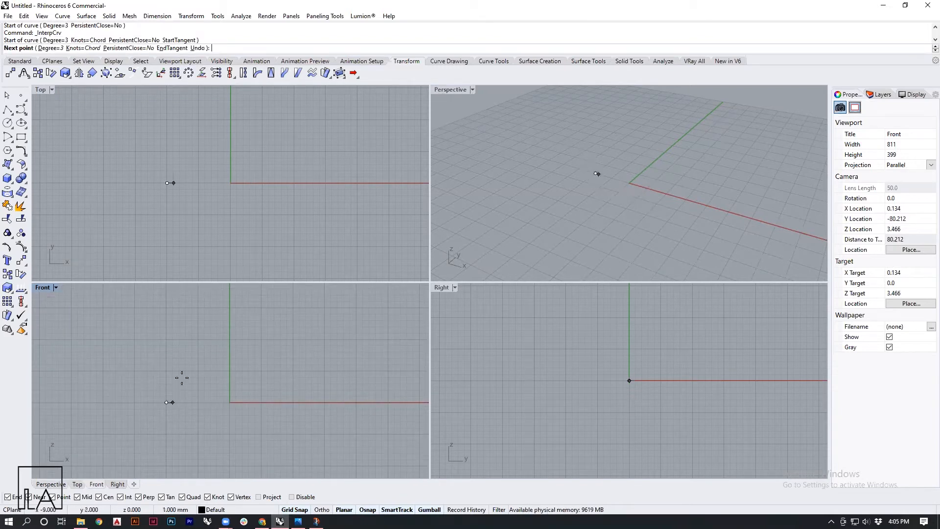
scroll(231, 389, "down", 2)
right_click_drag(251, 345, 240, 375)
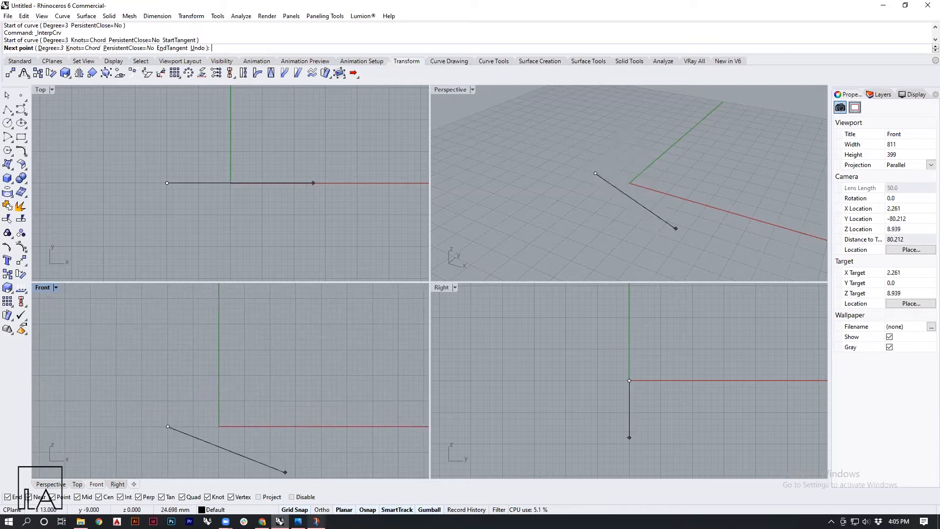
left_click(219, 324)
right_click_drag(274, 418, 246, 415)
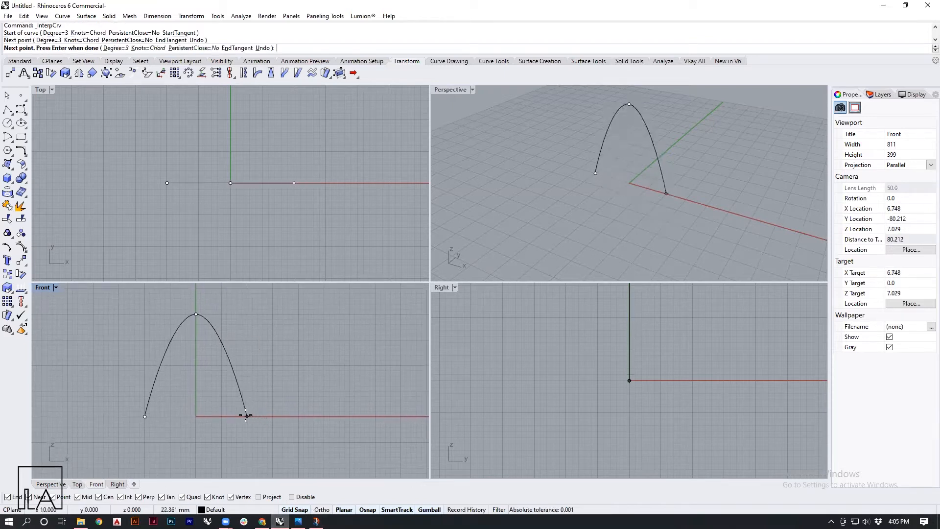
left_click(247, 416)
Continue the wave curve through (20, -20) and finish it at (30, 0) on the horizontal axis
right_click_drag(279, 445, 231, 388)
scroll(231, 393, "down", 2)
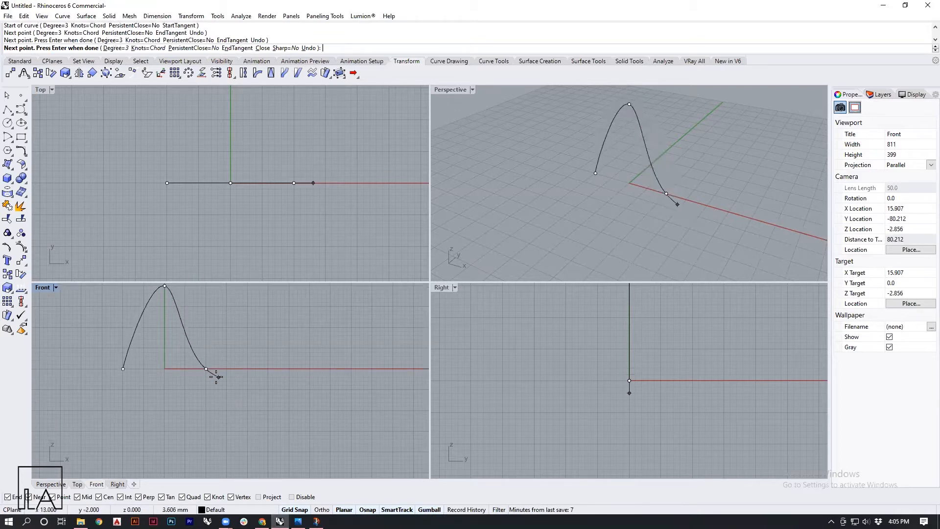
scroll(243, 446, "up", 2)
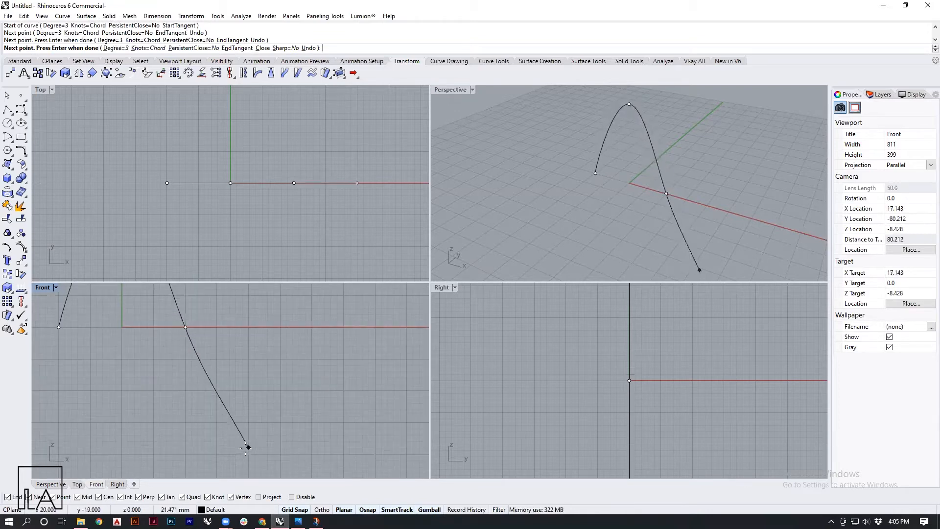
left_click(249, 451)
scroll(250, 448, "down", 2)
scroll(282, 382, "up", 1)
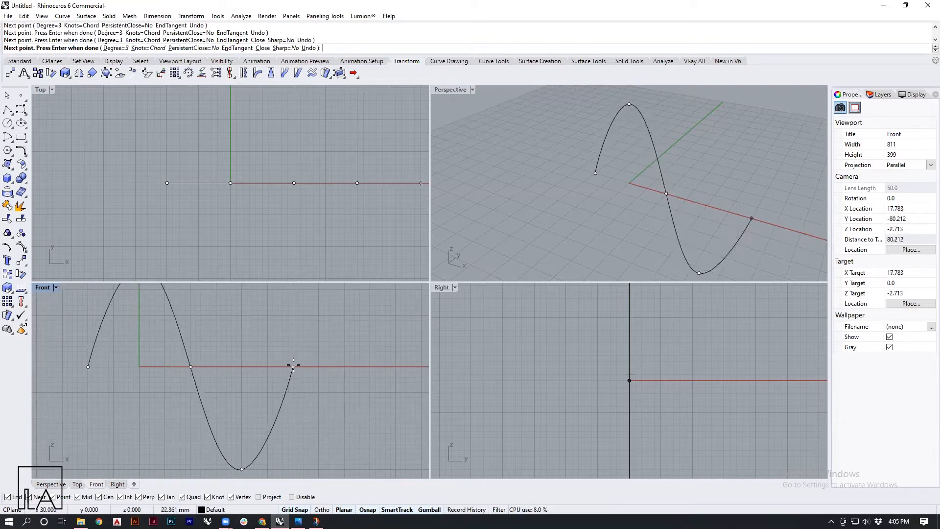
left_click(292, 367)
key("Return")
Delete the two extra control points next to the start and end of the wave curve
left_click(291, 368)
right_click_drag(636, 196, 311, 285)
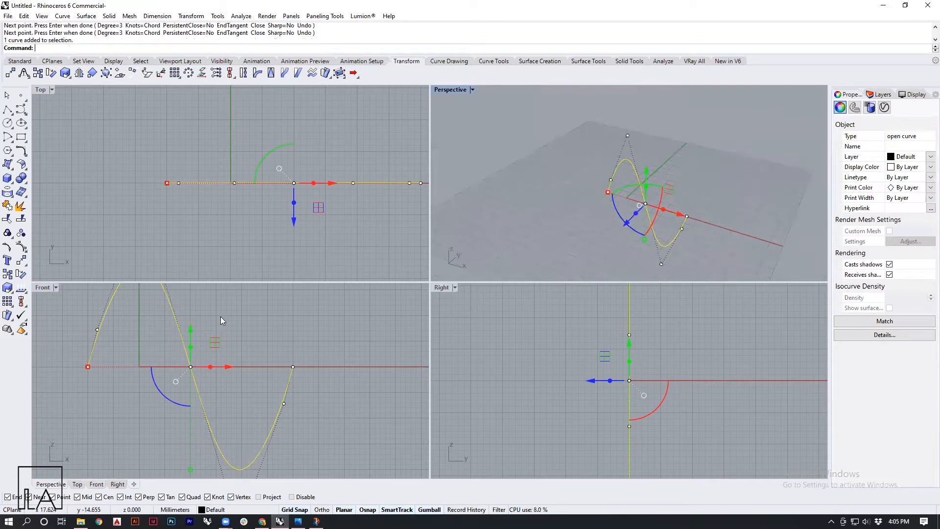
right_click_drag(182, 363, 210, 358)
left_click_drag(91, 318, 158, 337)
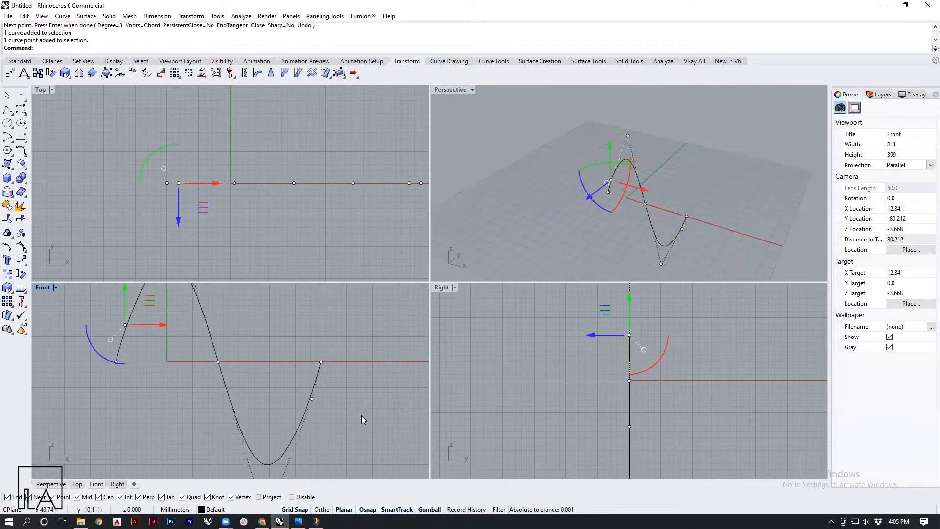
left_click_drag(297, 390, 327, 413)
key("Delete")
right_click_drag(223, 343, 265, 348)
key("Escape")
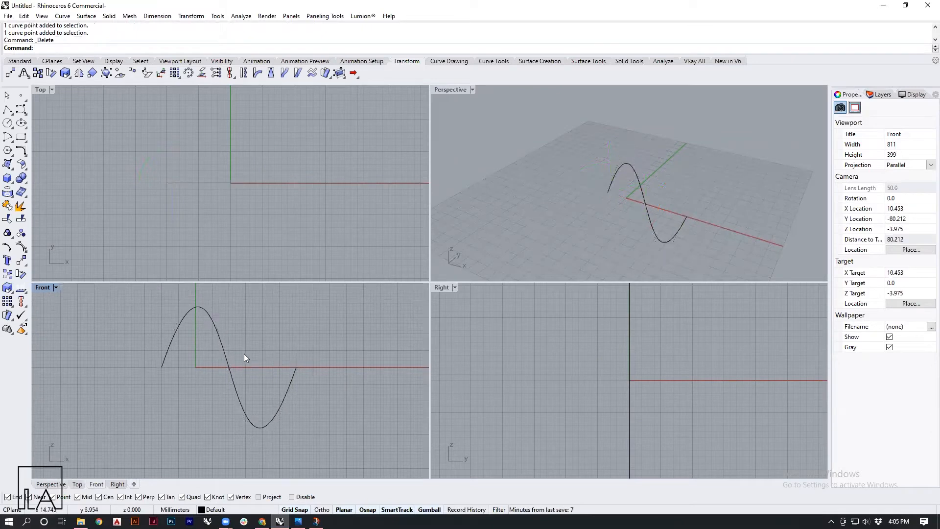
Review the annotated facade snip in Snip & Sketch and return to Rhino
key("alt+Tab")
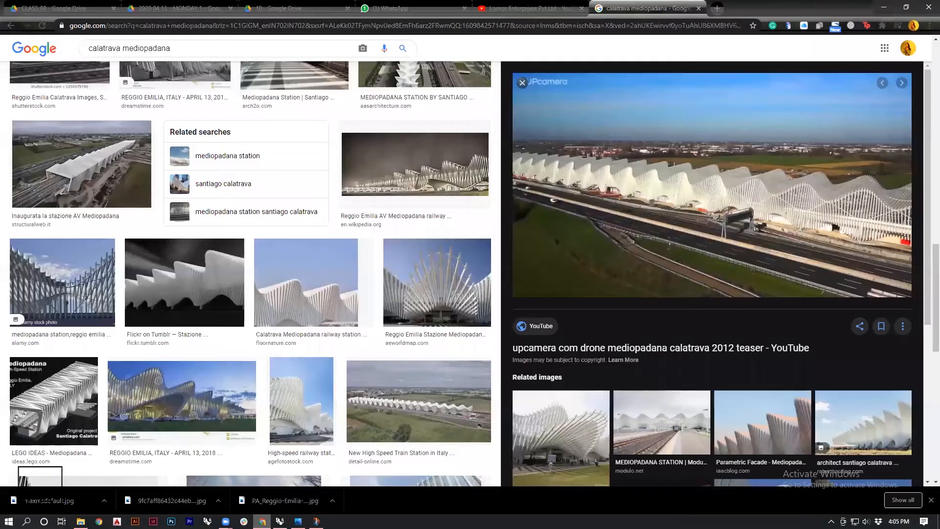
left_click(280, 521)
left_click(317, 521)
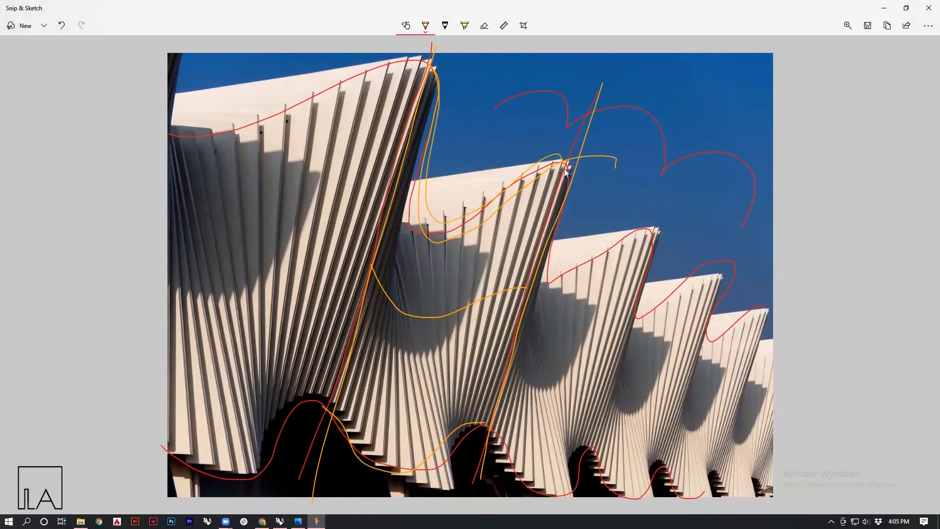
left_click(884, 8)
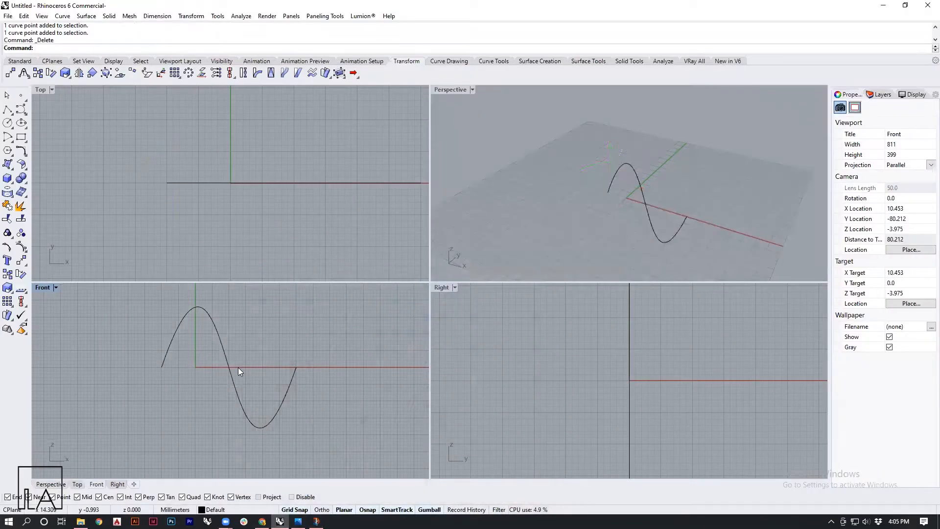
Move the upper control point of the wave curve -15 mm along the Y axis
left_click(224, 356)
right_click_drag(332, 442, 346, 440)
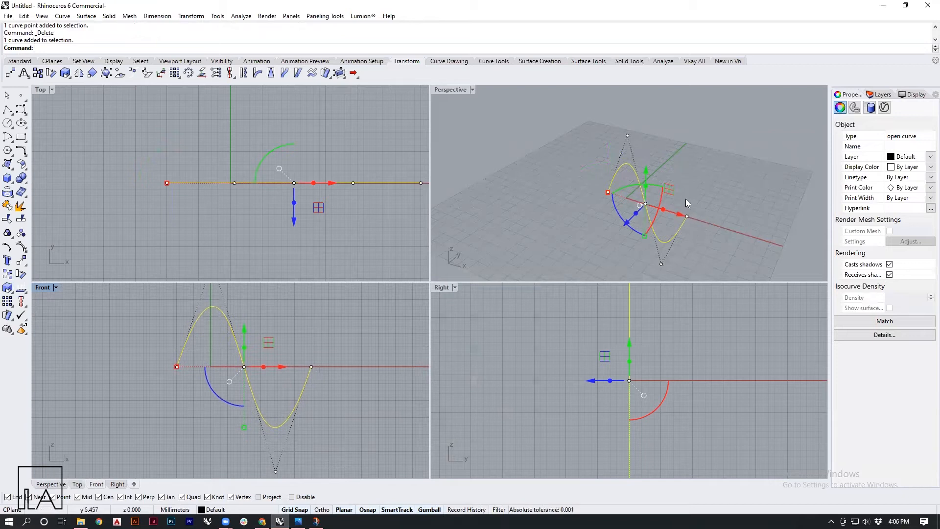
right_click_drag(639, 188, 610, 187, "shift")
left_click_drag(579, 117, 637, 156)
right_click_drag(649, 207, 634, 171, "shift")
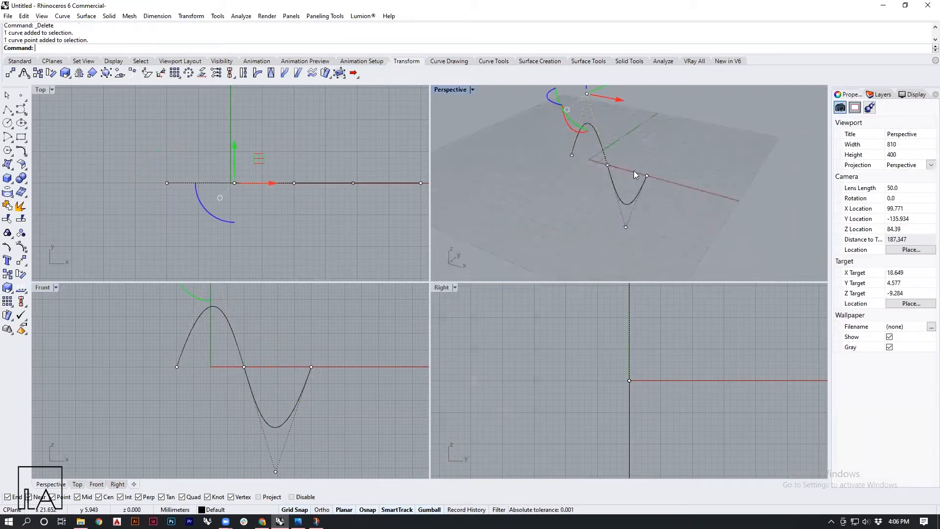
left_click_drag(608, 221, 650, 247, "shift")
scroll(590, 398, "down", 8)
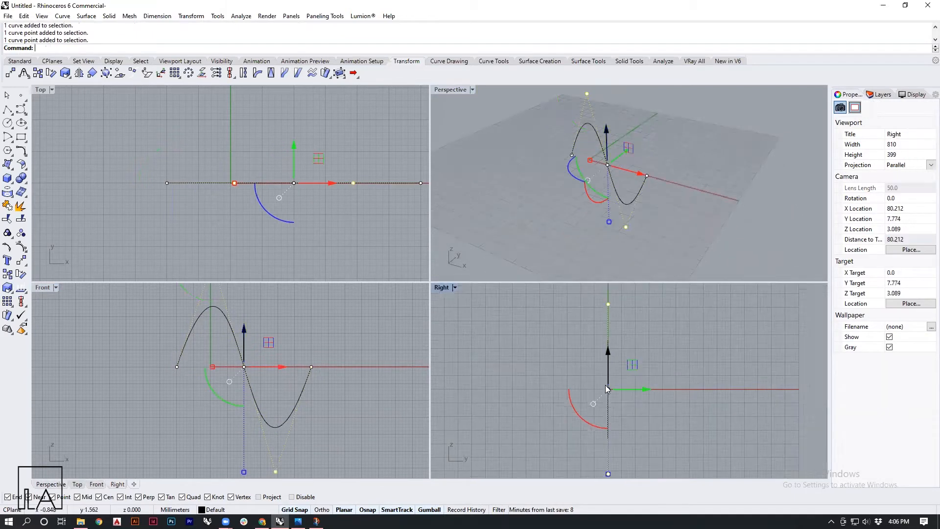
right_click_drag(563, 172, 655, 192)
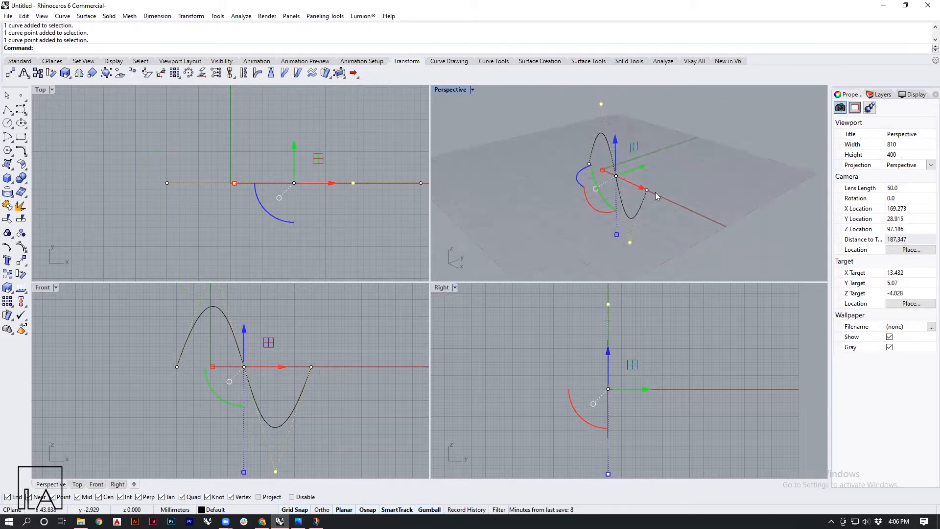
left_click_drag(589, 96, 632, 128)
right_click_drag(647, 319, 655, 330)
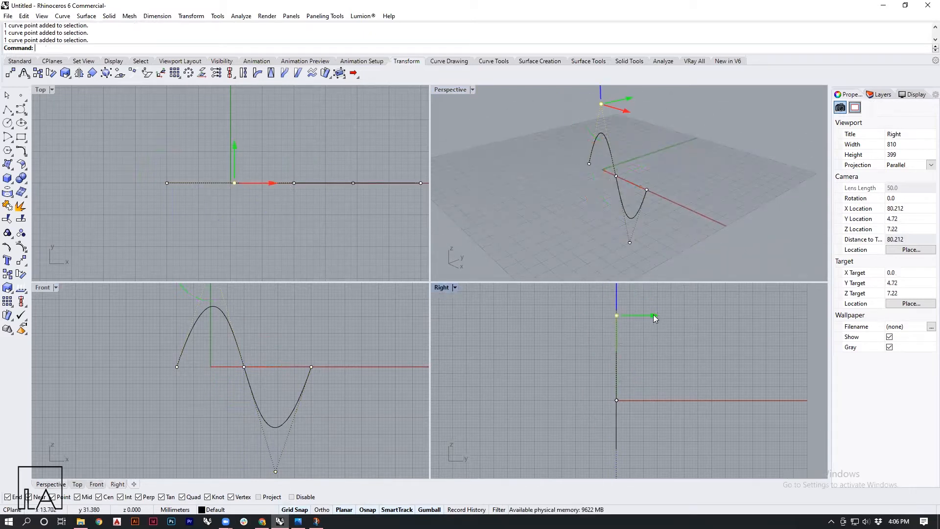
left_click(653, 314)
type("-10")
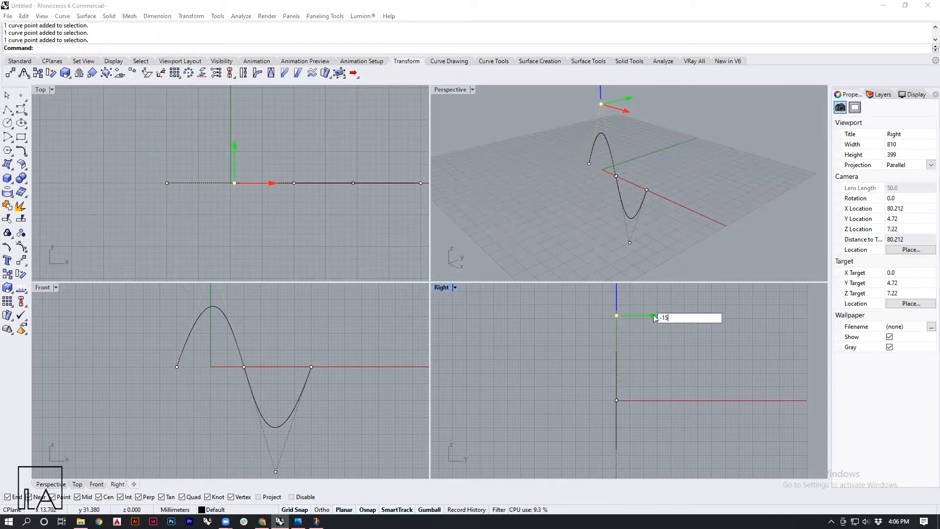
key("Return")
Move the lower control point of the wave curve 15 mm along the Y axis, opposite to the upper one
left_click(628, 241)
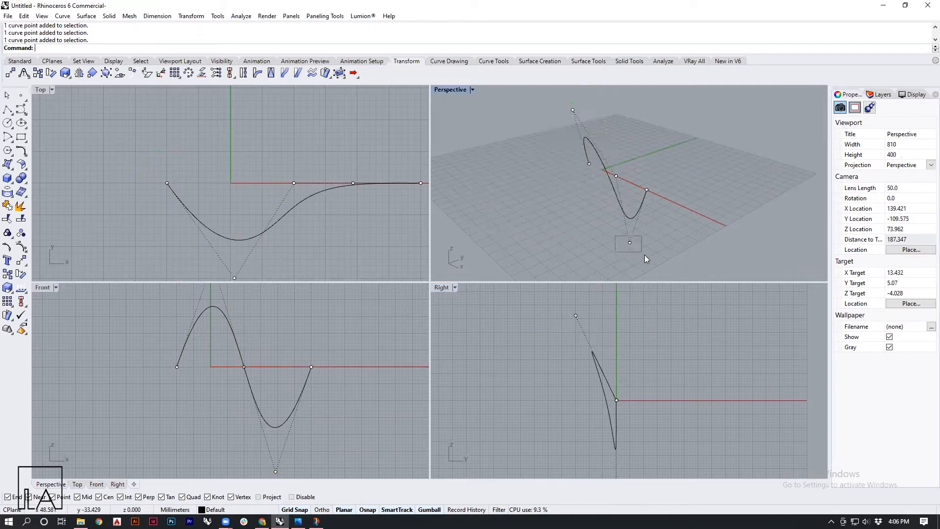
right_click_drag(648, 478, 633, 438)
left_click(634, 445)
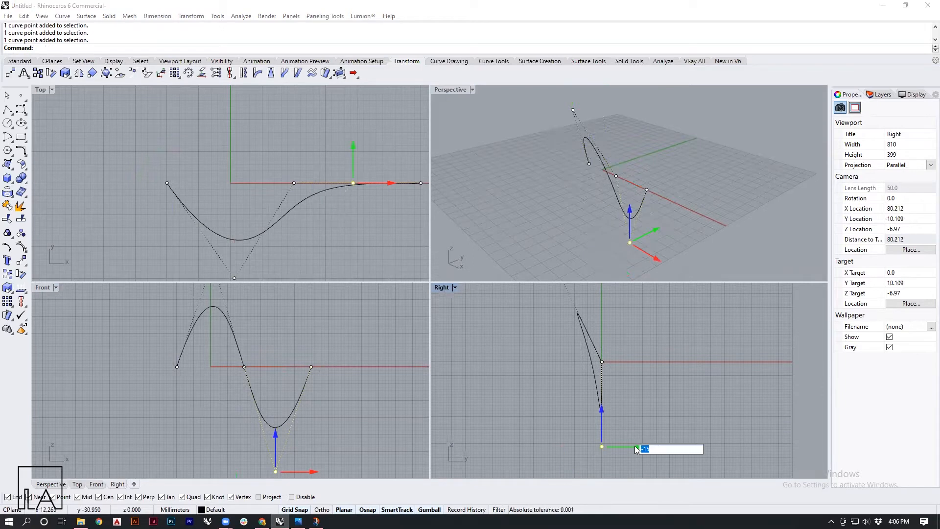
type("10")
key("Return")
key("Escape")
key("Escape")
Rotate the wave curve about 10 degrees around the X axis in the Right view so it leans further
right_click_drag(645, 346, 632, 372)
right_click_drag(688, 180, 615, 166)
left_click(614, 165)
right_click_drag(643, 259, 620, 375)
left_click_drag(566, 419, 577, 428)
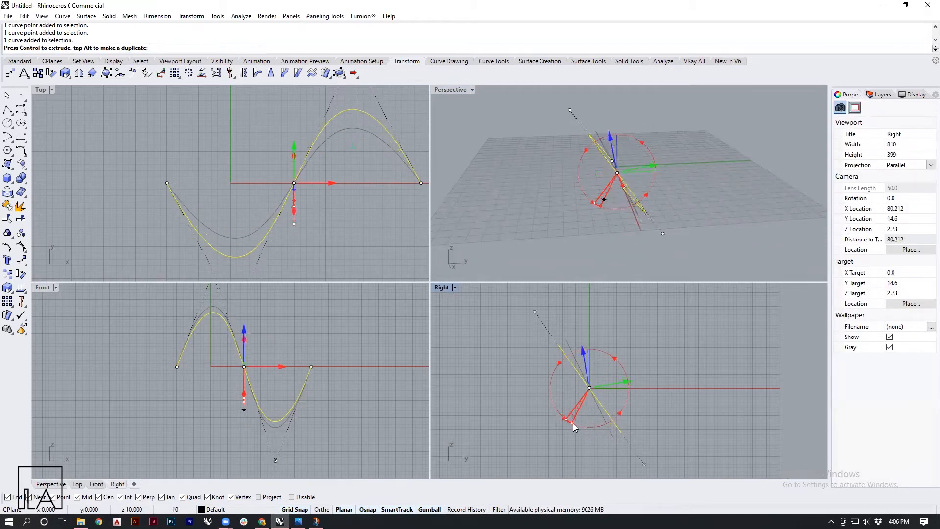
left_click(701, 359)
Raise the wave curve vertically along the Z axis so it sits well above the construction plane
mouse_move(645, 181)
right_mouse_down()
mouse_move(647, 196)
mouse_move(638, 172)
right_mouse_up()
left_click(637, 173)
scroll(637, 172, "down", 3)
left_click_drag(637, 157, 639, 116)
scroll(208, 418, "down", 4)
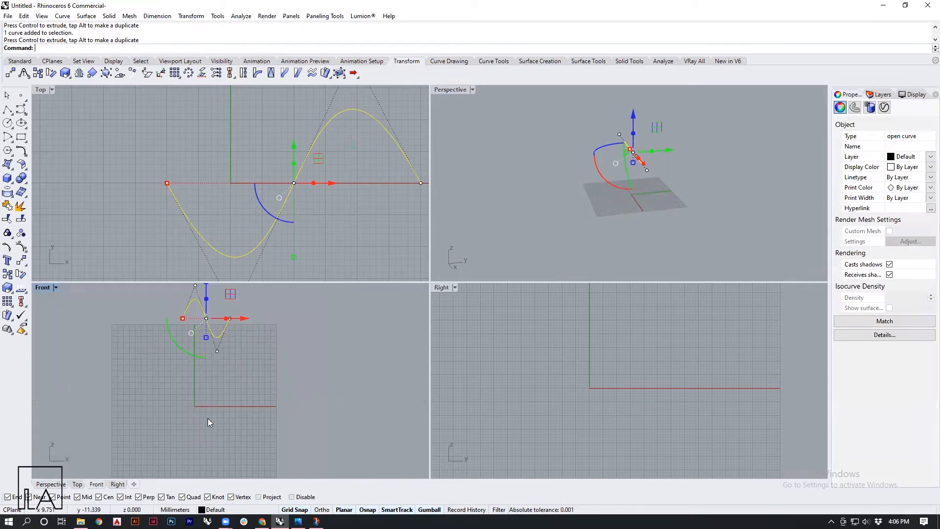
left_click_drag(256, 302, 250, 332)
scroll(295, 398, "up", 3)
Mirror a copy of the wave curve across a horizontal line below it in the Front view
right_click_drag(294, 403, 269, 401)
type("Mirror")
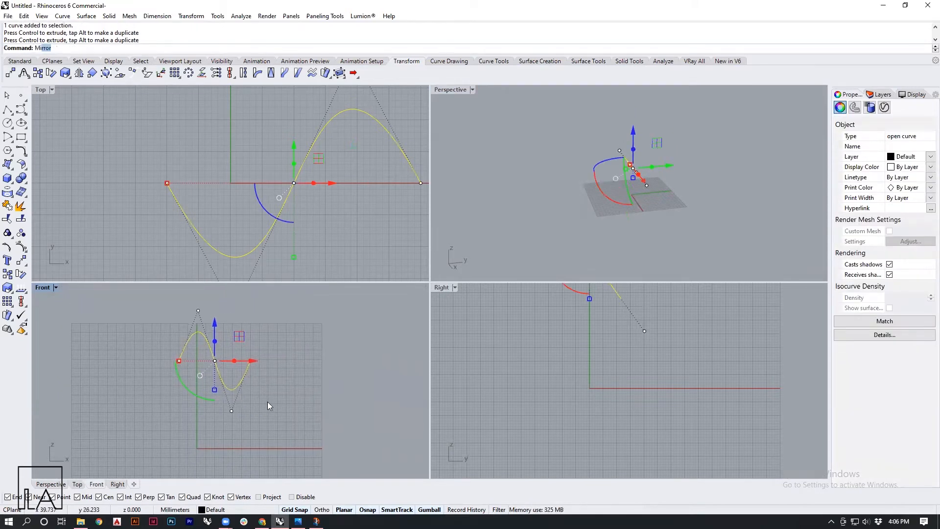
key("Return")
scroll(256, 431, "up", 2)
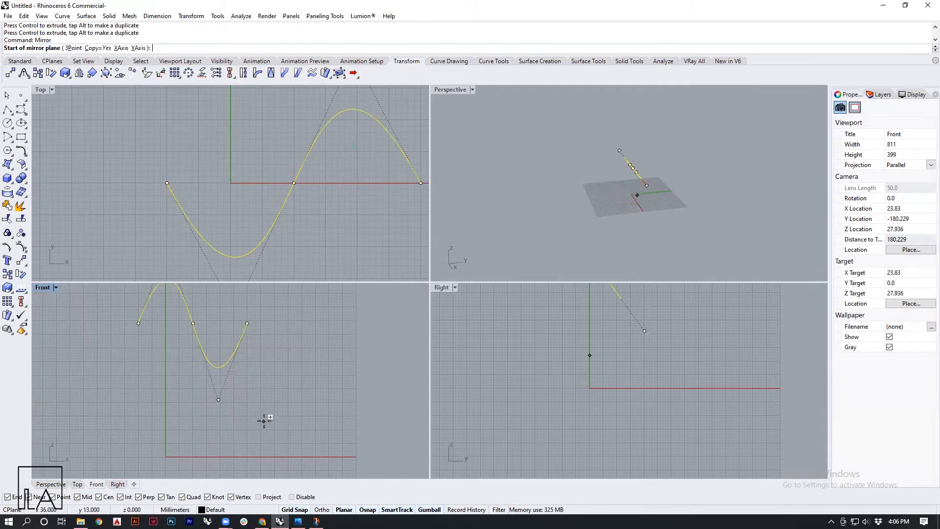
left_click(261, 416)
left_click(109, 416)
scroll(270, 411, "down", 3)
key("Escape")
Examine the original and mirrored wave curves in perspective, comparing how their peaks and tilts face each other
right_click_drag(238, 446, 232, 441)
left_click(236, 425)
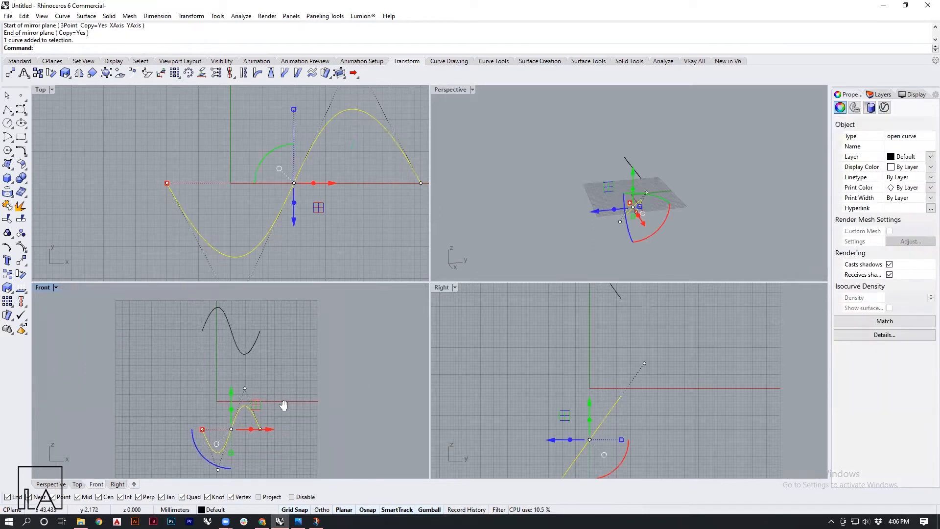
right_click_drag(653, 164, 686, 212)
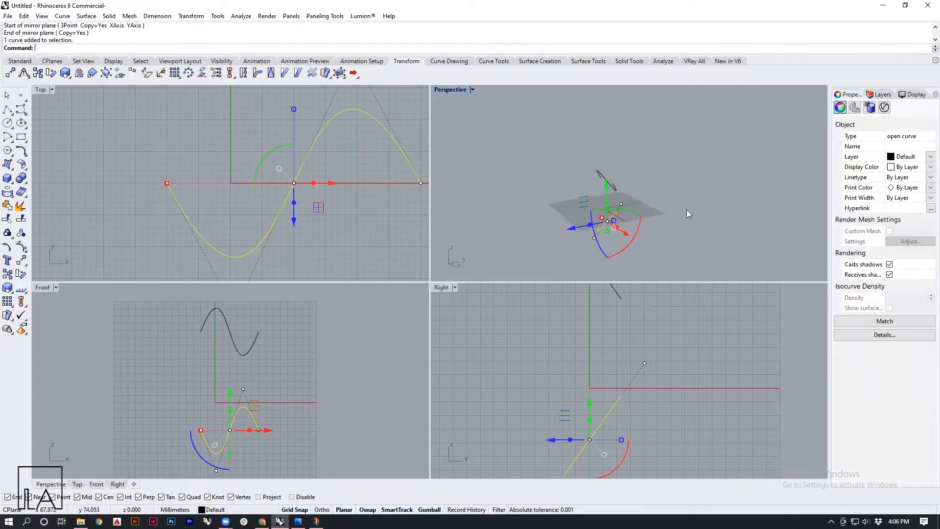
scroll(615, 215, "up", 5)
right_click_drag(627, 225, 688, 230, "shift")
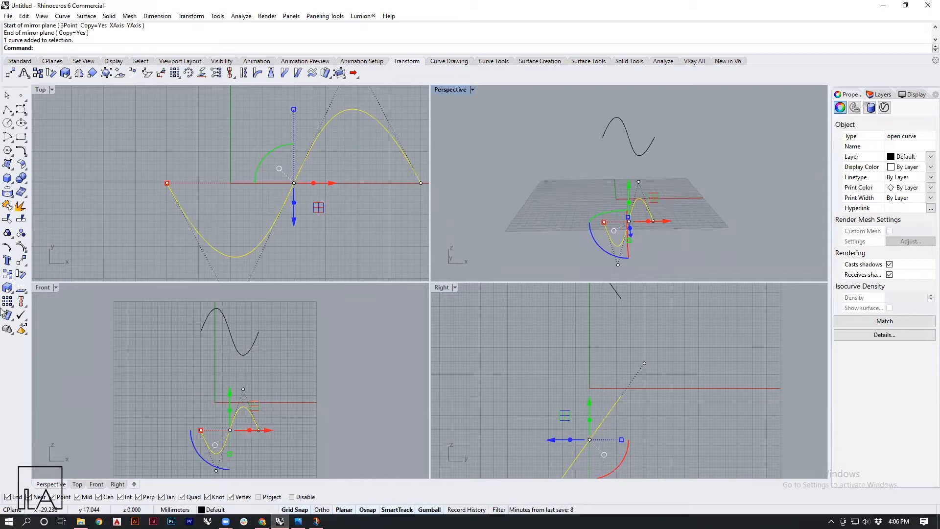
right_click_drag(625, 158, 648, 201)
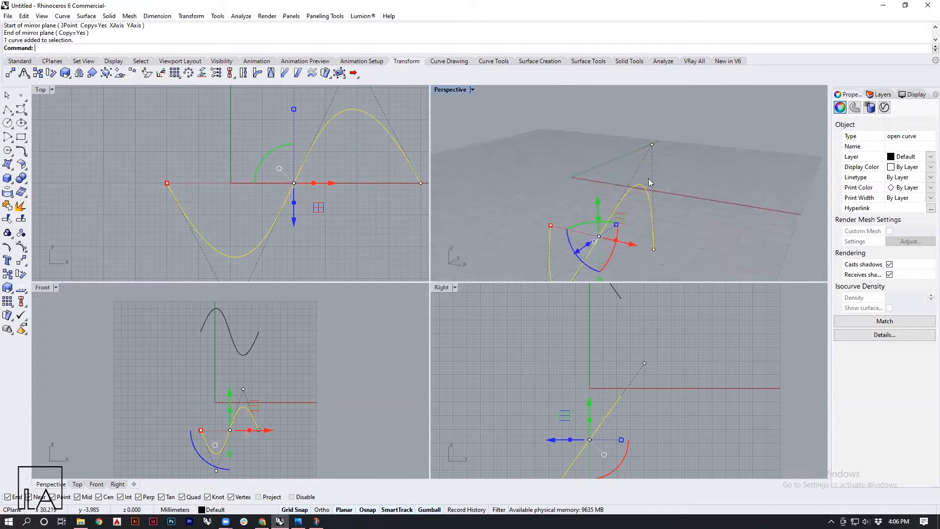
scroll(647, 201, "down", 8)
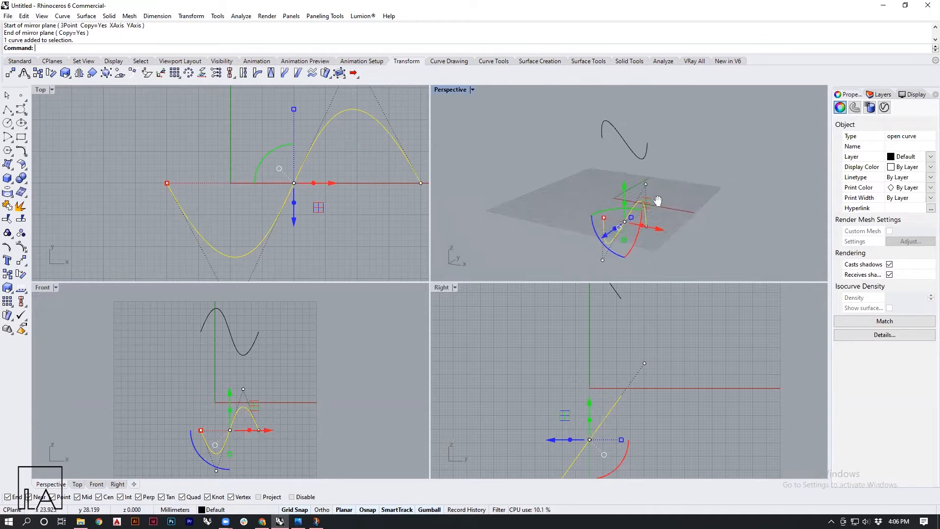
right_click_drag(662, 196, 602, 156)
right_click_drag(663, 205, 685, 208)
right_click_drag(628, 118, 639, 184)
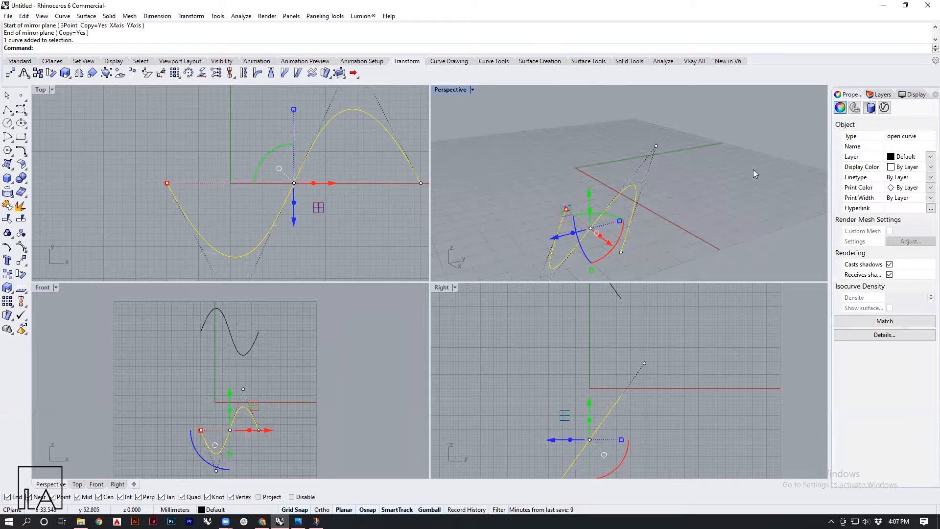
right_click_drag(705, 205, 622, 144)
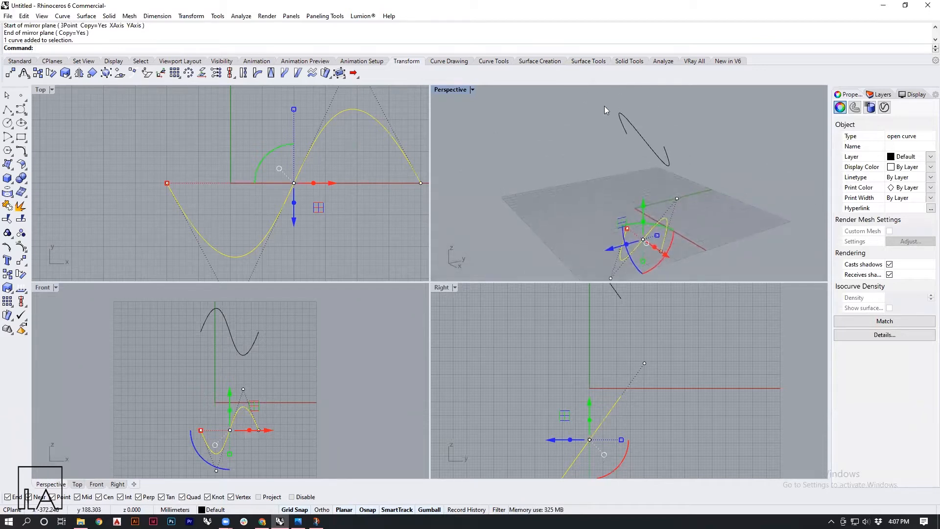
Try to loft the upper and lower wave curves with the Normal style
left_click(722, 215)
right_click_drag(722, 215, 673, 241)
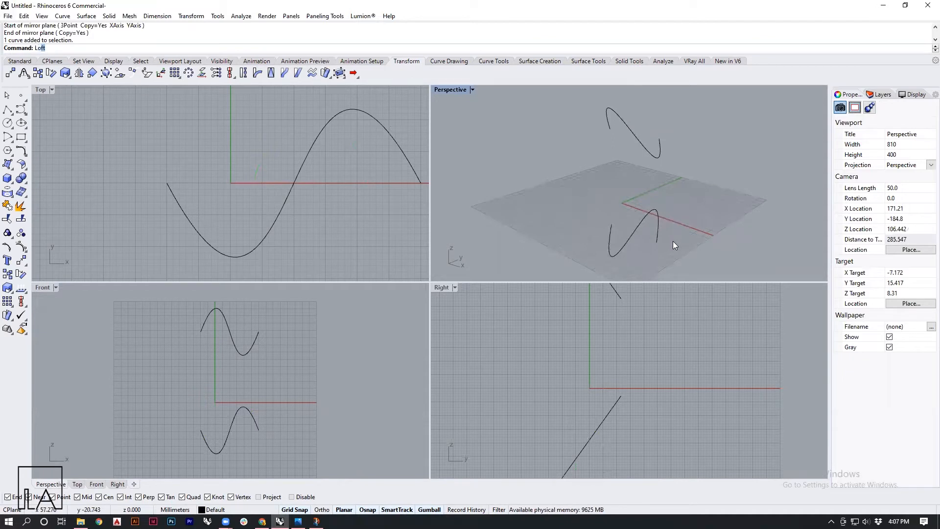
key("Return")
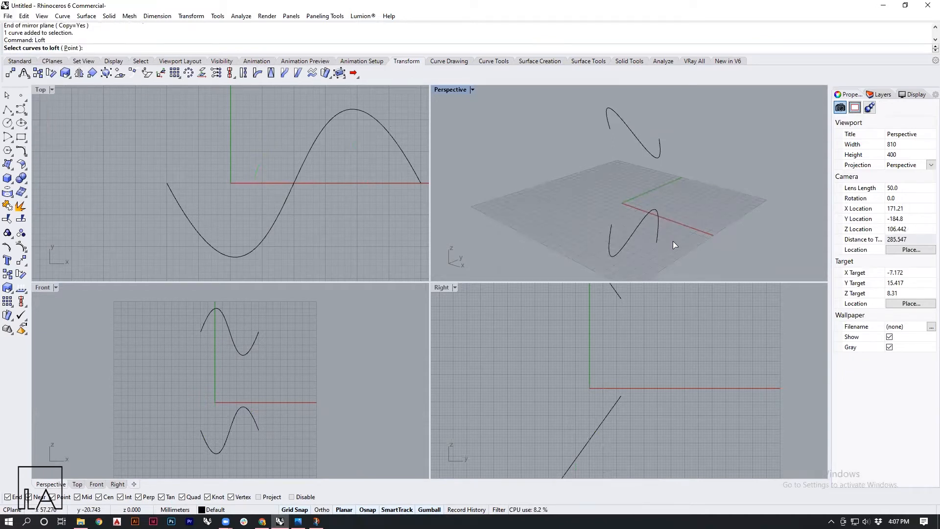
left_click(657, 224)
left_click(657, 159)
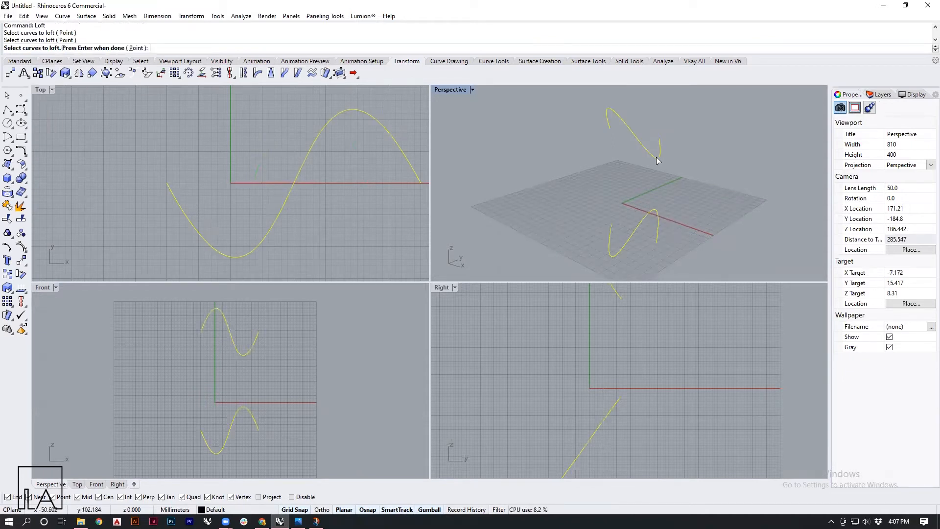
key("Return")
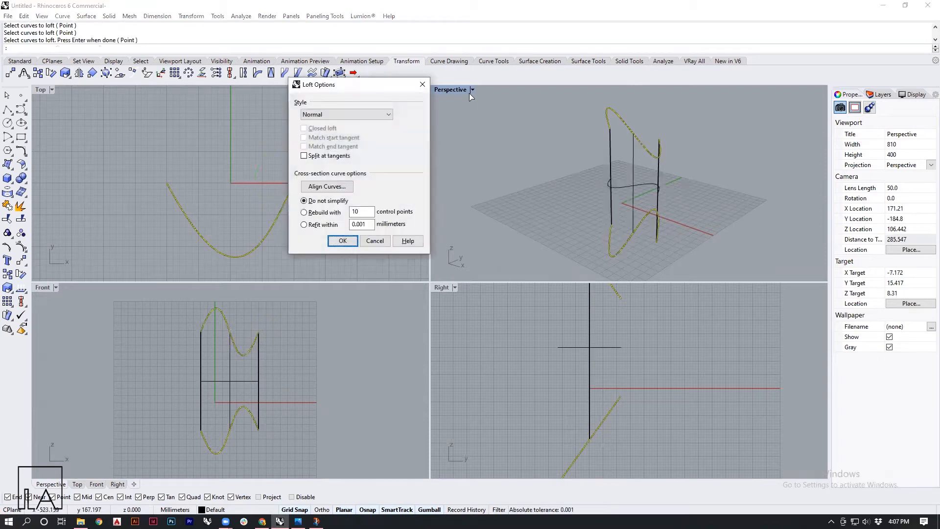
Set the perspective view to Ghosted display, examine the loft preview, and cancel the loft
left_click(472, 90)
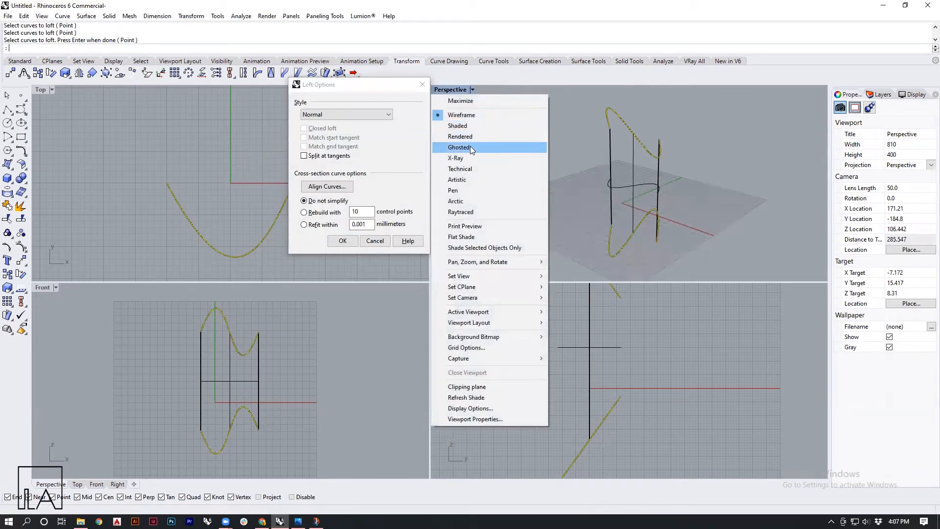
left_click(461, 147)
right_click_drag(622, 215, 720, 215)
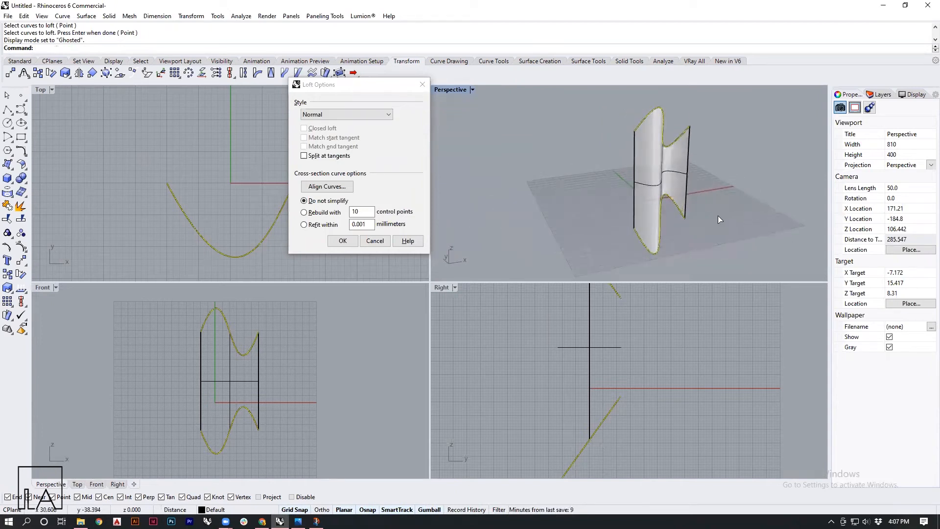
right_click_drag(676, 162, 601, 171)
scroll(617, 184, "up", 4)
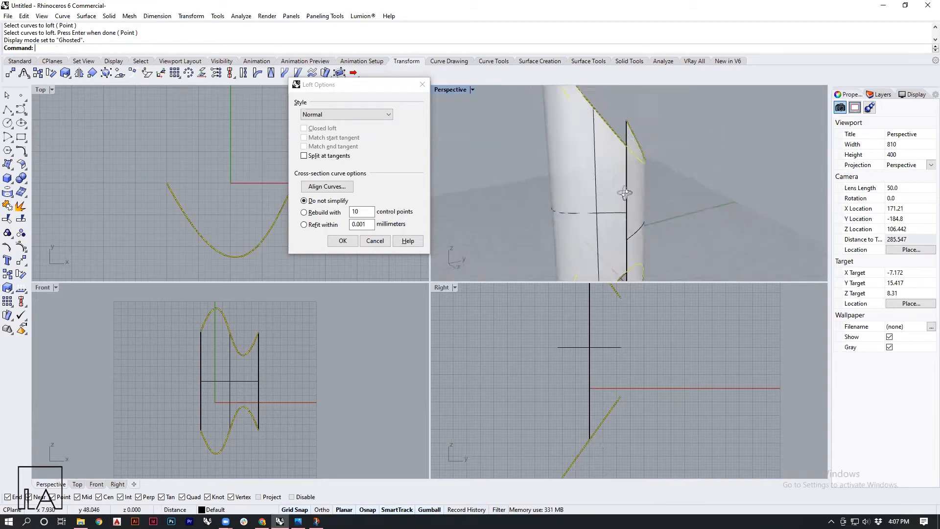
left_click(375, 241)
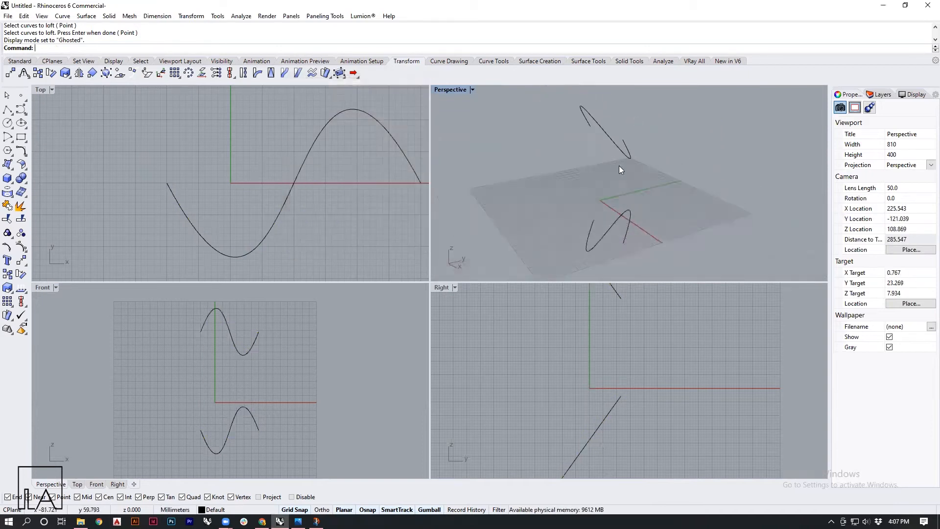
Flip the lower wave curve with Mirror set to Copy=No, about a vertical line through its midpoint in the Front view
left_click(615, 221)
mouse_move(614, 250)
right_mouse_down()
mouse_move(599, 244)
mouse_move(614, 264)
right_mouse_up()
type("Mi")
key("Return")
right_click_drag(301, 396, 319, 382)
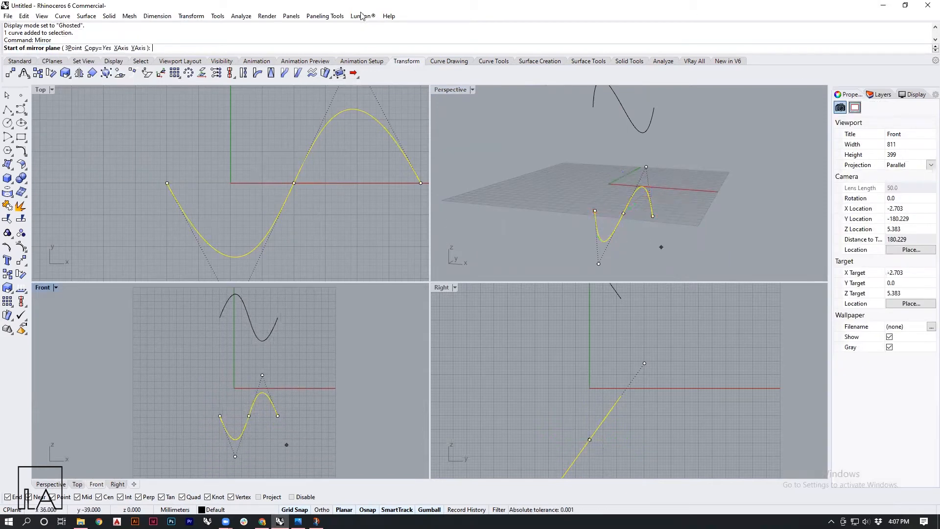
left_click(98, 48)
scroll(254, 440, "up", 4)
left_click(245, 385)
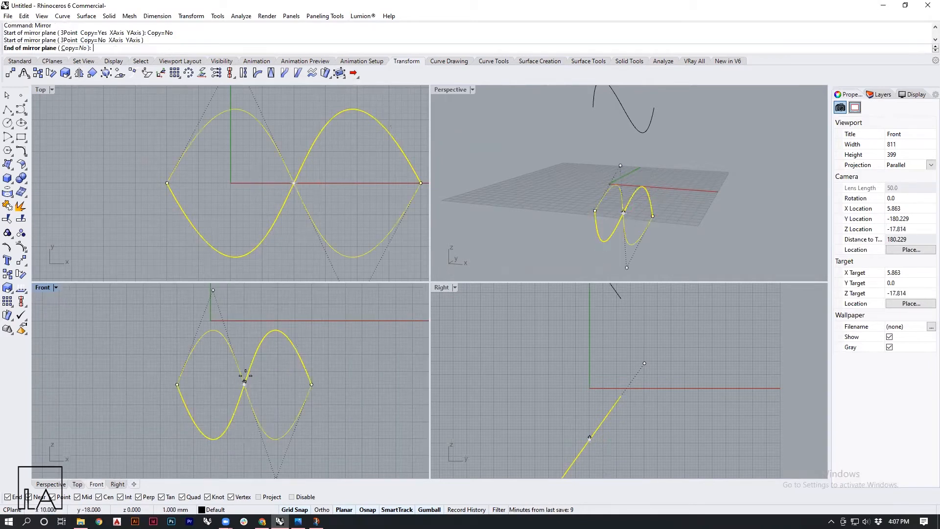
left_click(240, 321)
key("Escape")
Loft the upper and lower wave curves into a surface with the Normal style and no simplification
right_click_drag(665, 189, 668, 215)
type("Loft")
key("Return")
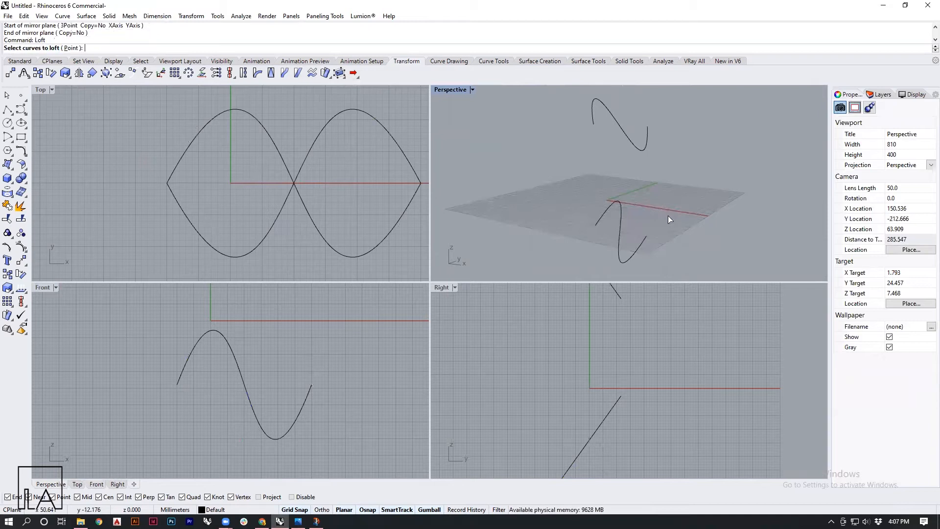
left_click_drag(668, 254, 611, 113)
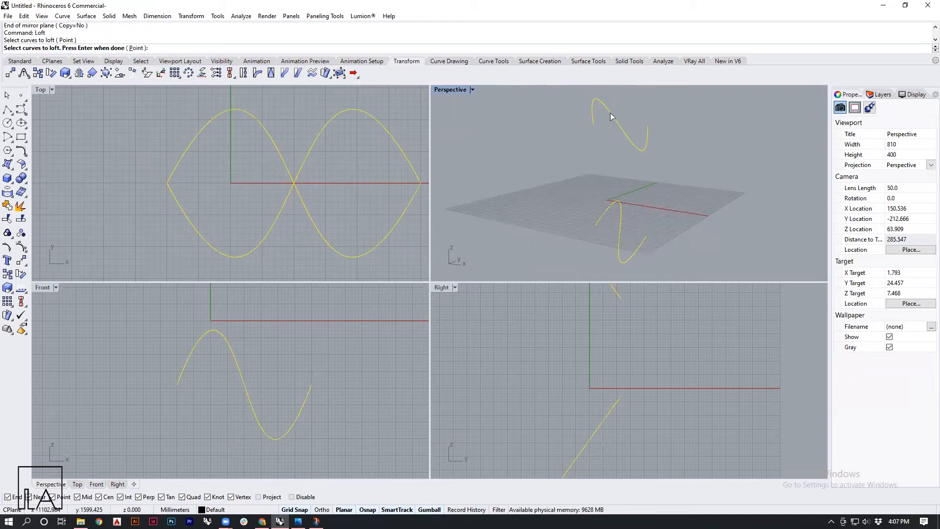
key("Return")
right_click_drag(635, 158, 627, 214)
scroll(633, 176, "up", 2)
scroll(633, 191, "down", 3)
left_click(343, 242)
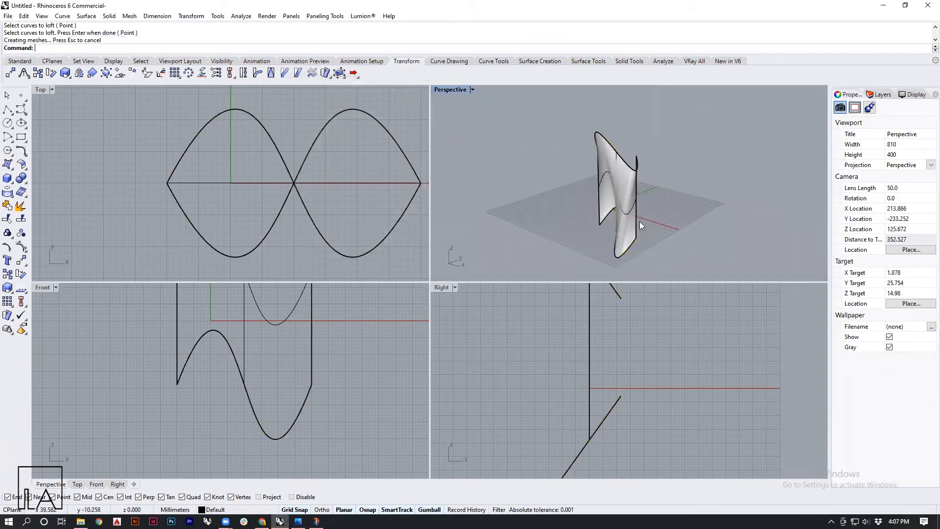
Select the lofted wave surface and view it from the side
right_click_drag(643, 209, 631, 224)
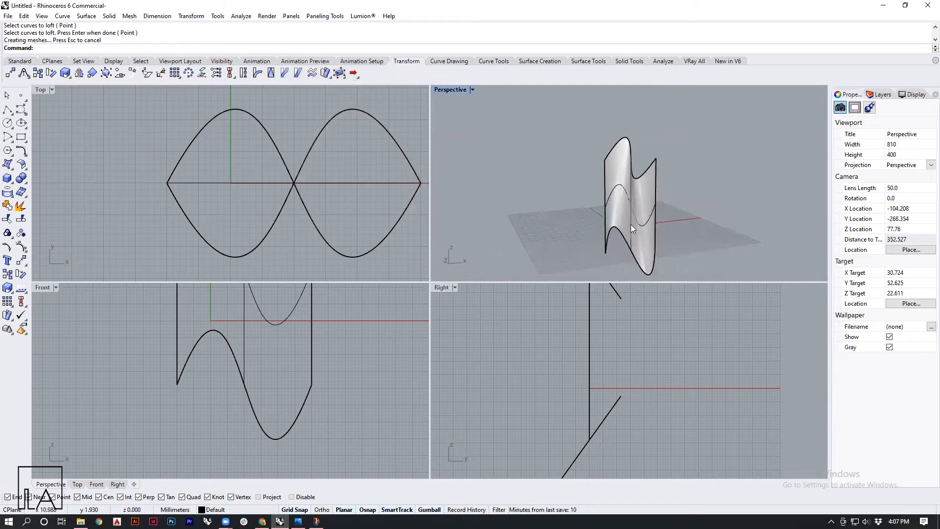
left_click(639, 217)
scroll(252, 193, "down", 5)
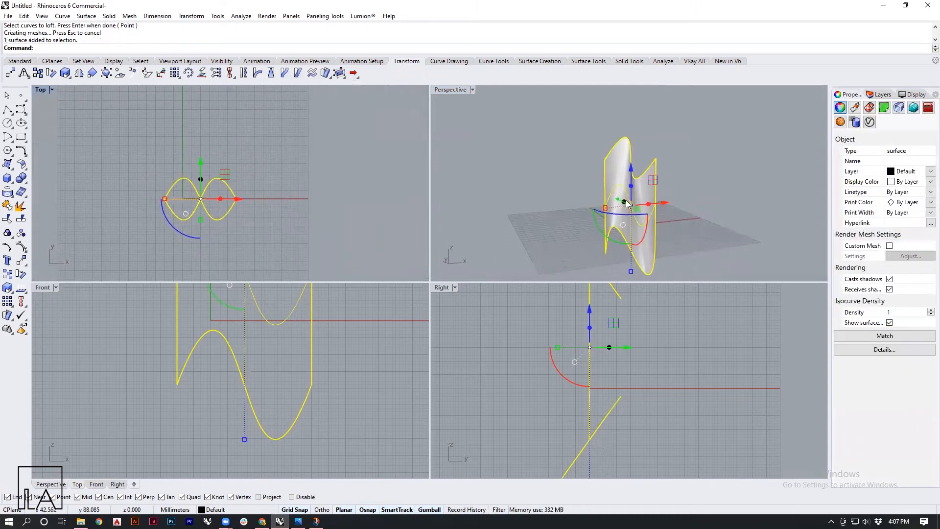
right_click_drag(627, 205, 490, 206)
right_click_drag(590, 159, 566, 169, "shift")
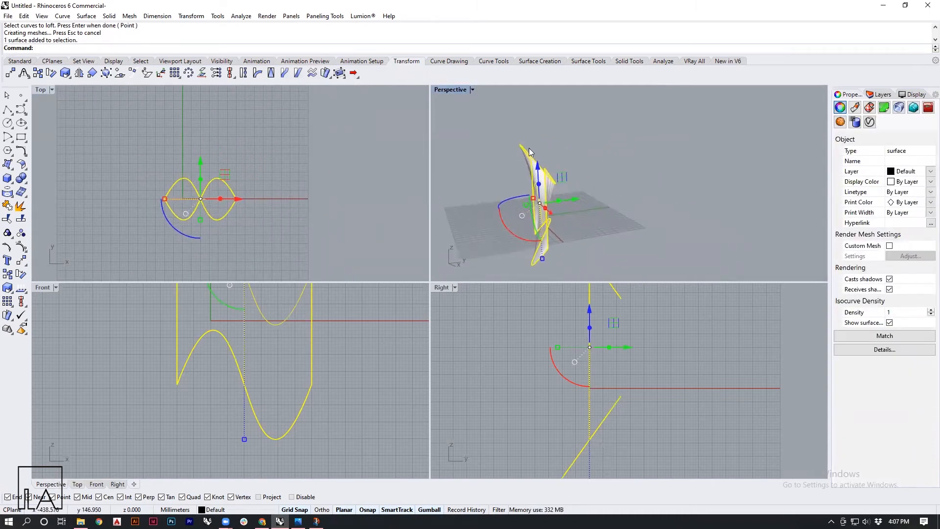
right_click_drag(645, 211, 754, 194)
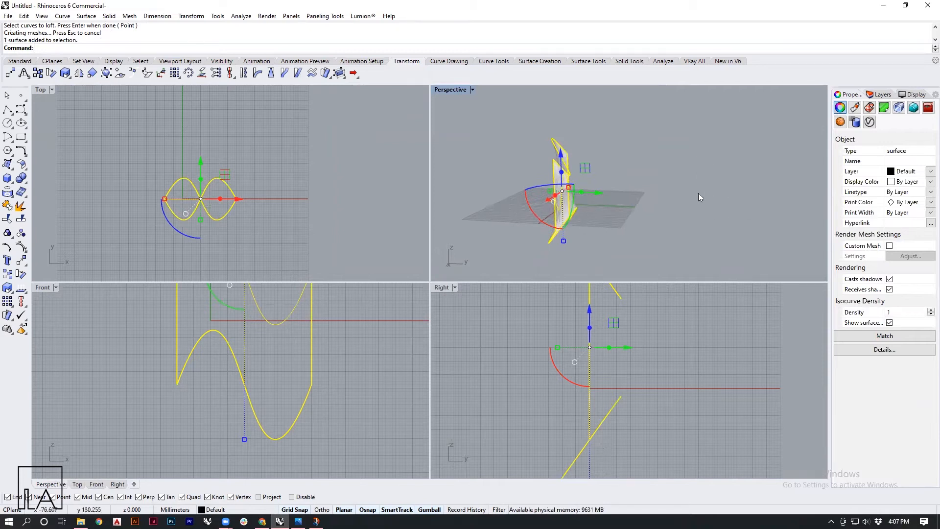
Try to mirror the wave surface with Copy=No across a vertical line in the Right view, and undo it
key("Return")
scroll(646, 377, "down", 3)
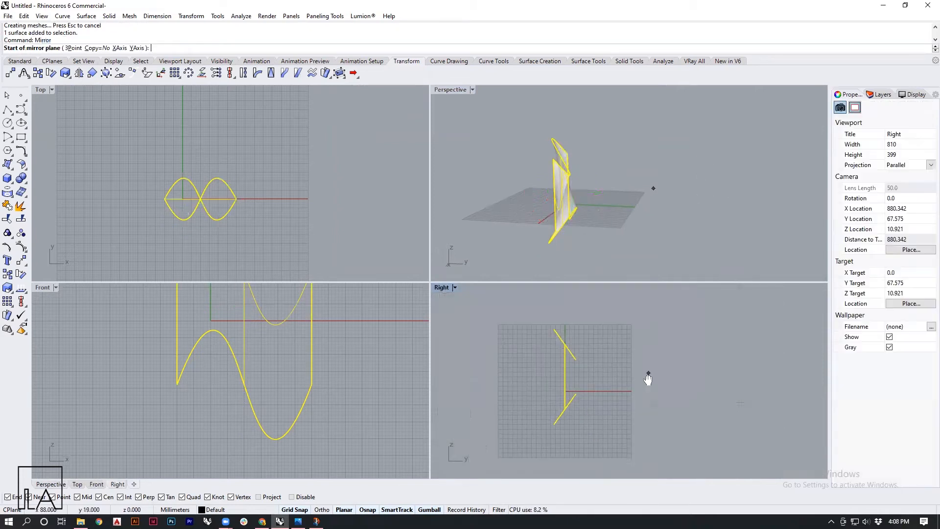
left_click(591, 328)
left_click(591, 427)
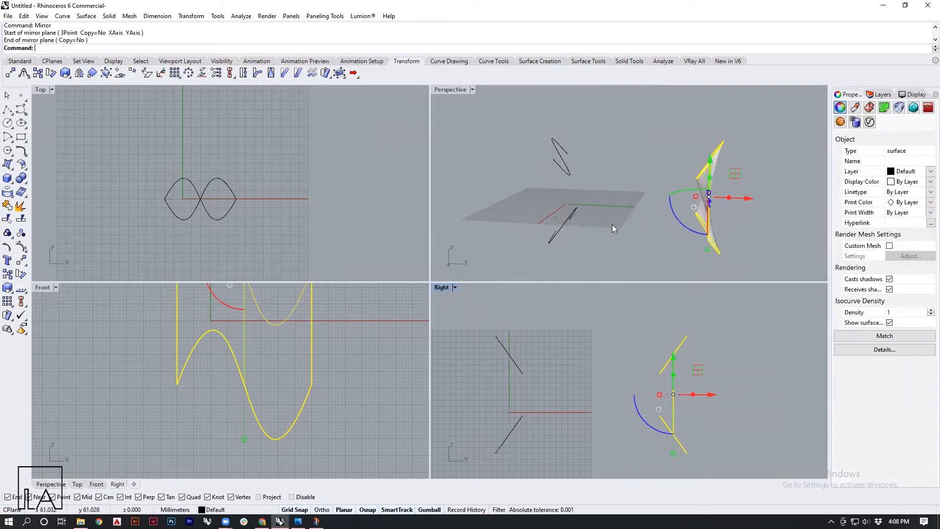
key("ctrl+z")
Mirror the wave surface with Copy=Yes across a vertical line at about 73 mm along Y in the Right view, and select the copy
right_click(613, 216)
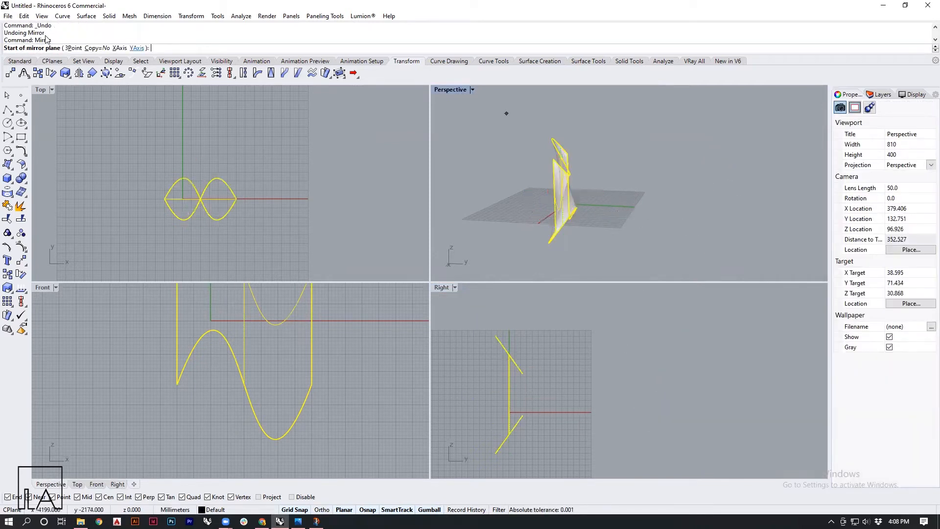
left_click(98, 48)
left_click(596, 338)
left_click(595, 431)
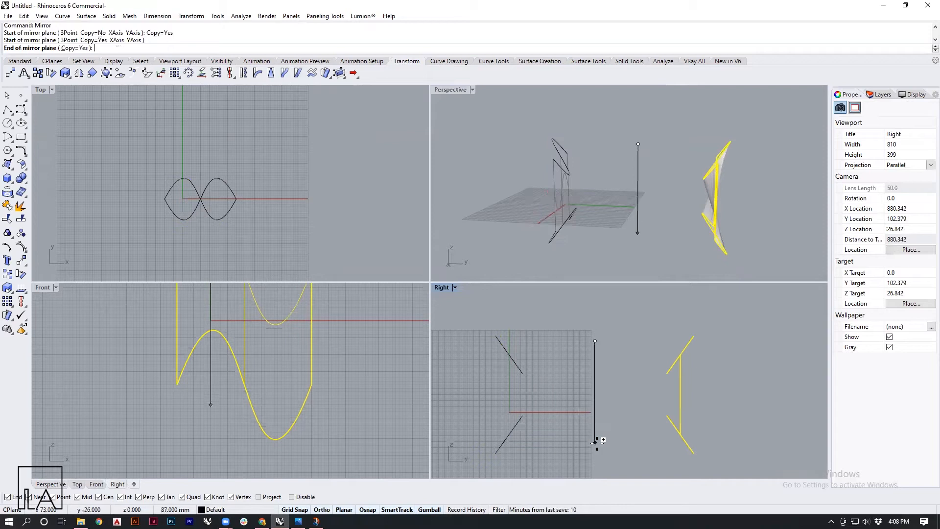
mouse_move(644, 199)
right_mouse_down()
mouse_move(766, 186)
mouse_move(723, 216)
mouse_move(657, 215)
mouse_move(647, 189)
right_mouse_up()
left_click(676, 141)
right_click_drag(676, 141, 697, 177)
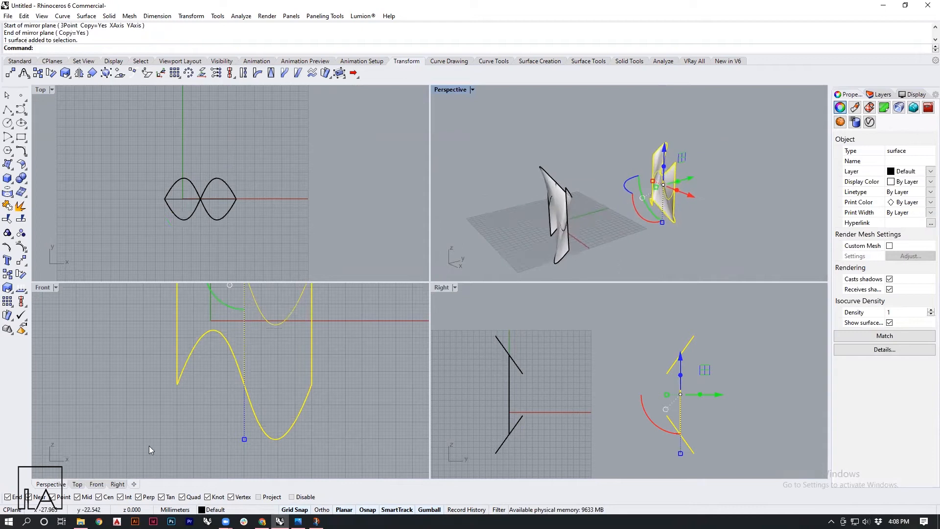
Mirror the copied wave surface with Copy=No across the vertical centre line between its two waves in the Front view
scroll(260, 414, "down", 5)
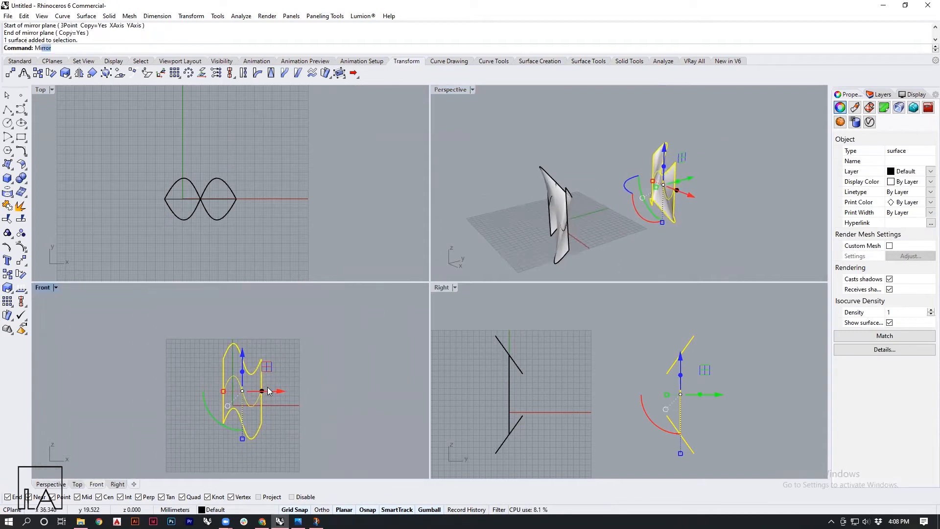
key("Return")
scroll(261, 386, "up", 5)
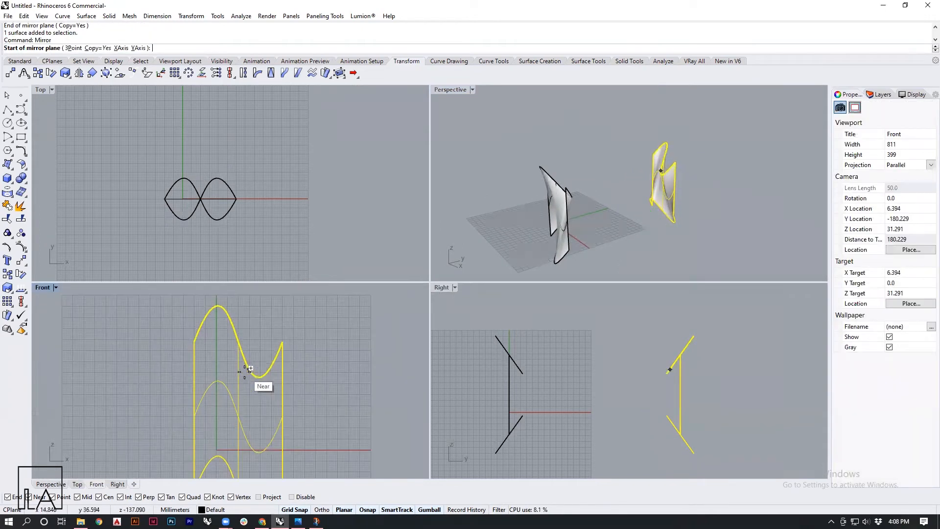
left_click(101, 50)
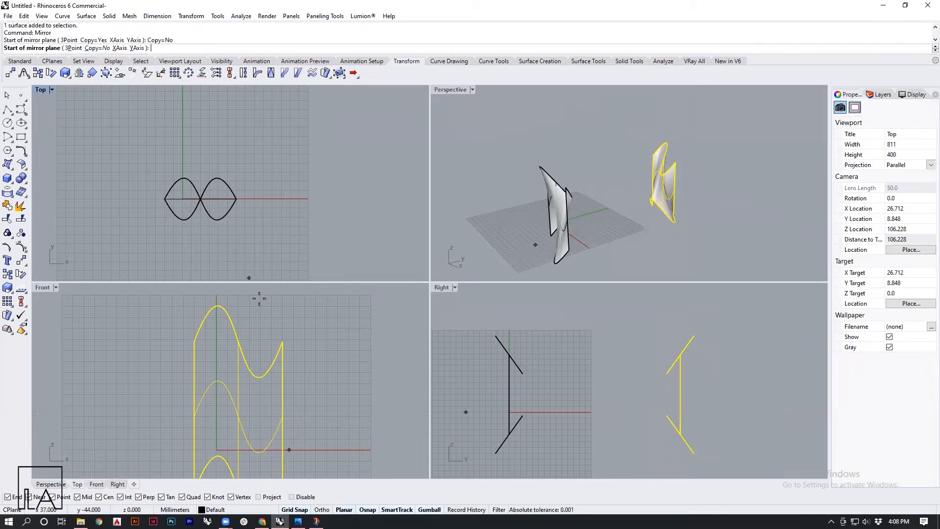
left_click(238, 341)
left_click(242, 322)
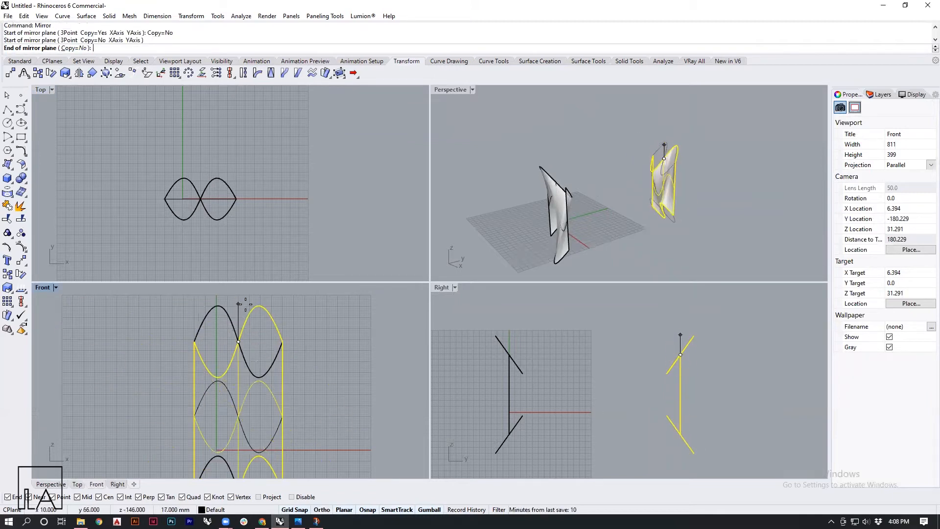
left_click(705, 223)
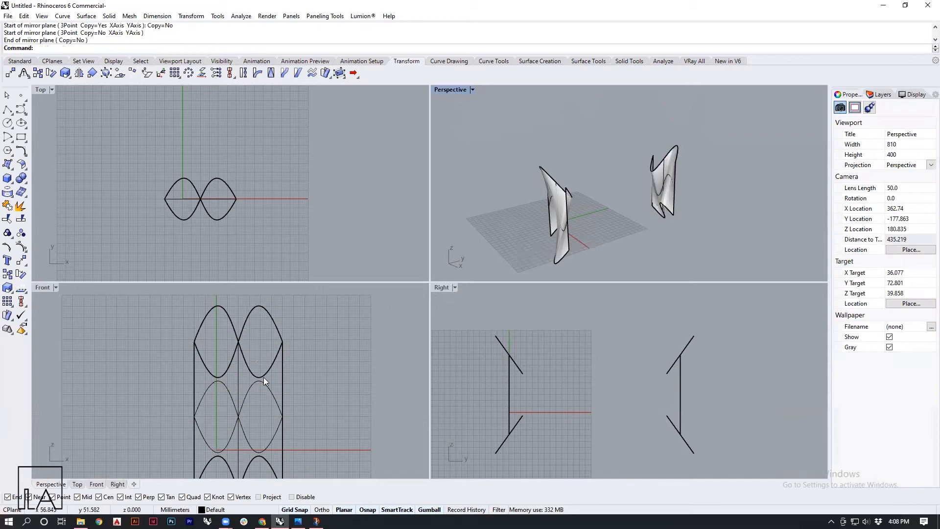
Loft a roof surface between the upper wave edges of the two facing wave surfaces
scroll(237, 389, "down", 2)
scroll(191, 365, "up", 3)
scroll(191, 366, "up", 1)
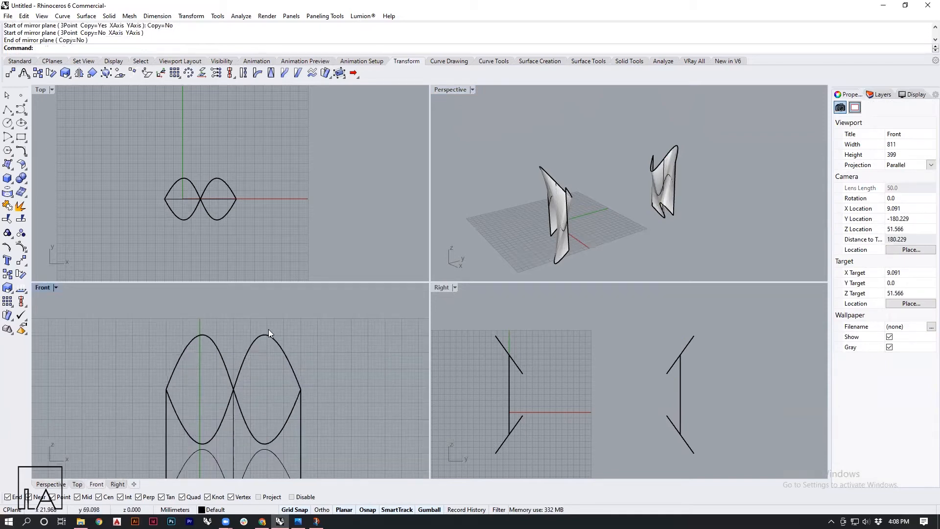
right_click_drag(661, 202, 682, 220)
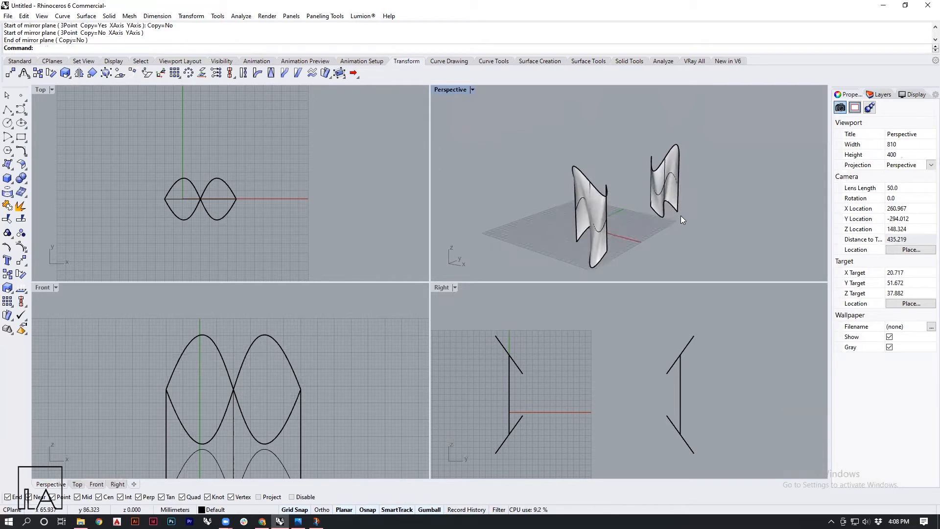
key("Return")
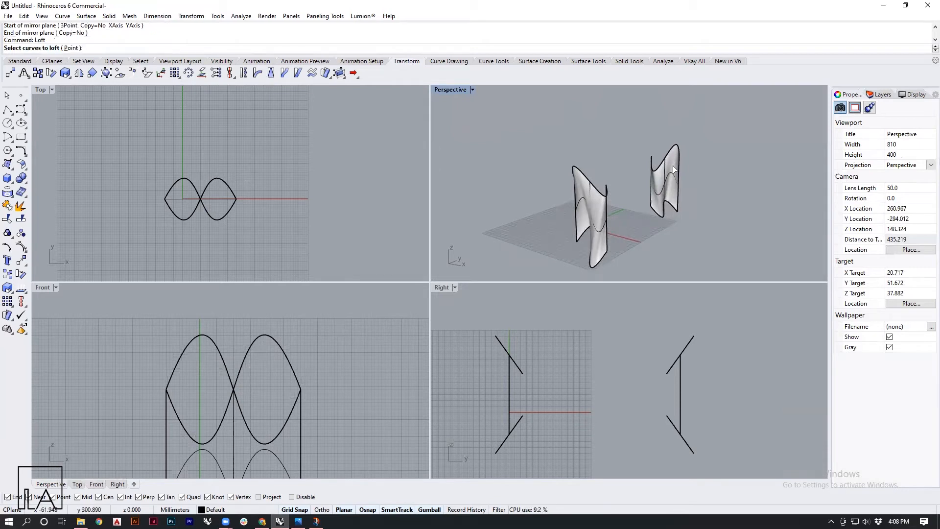
left_click(674, 153)
right_click_drag(673, 152, 598, 199)
left_click(547, 201)
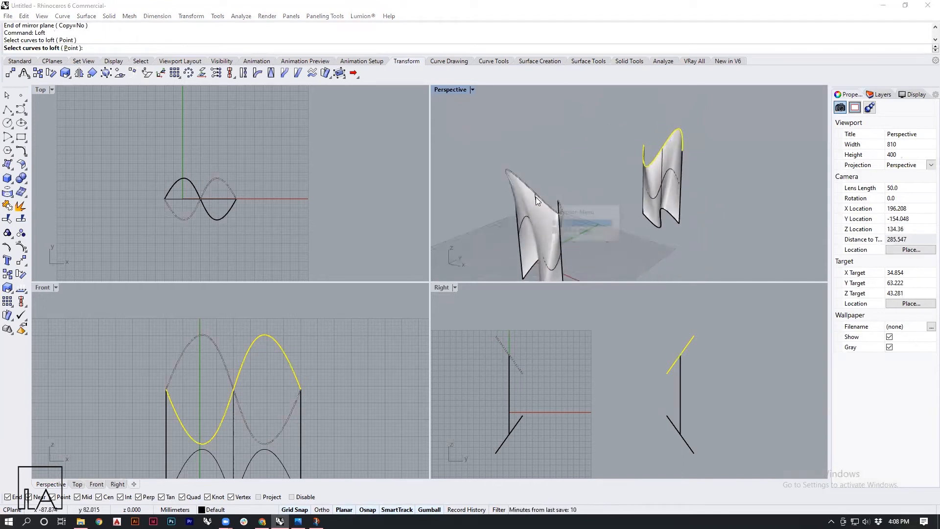
left_click(580, 225)
right_click_drag(580, 225, 746, 198)
right_click(654, 224)
right_click_drag(587, 194, 698, 175)
left_click(342, 241)
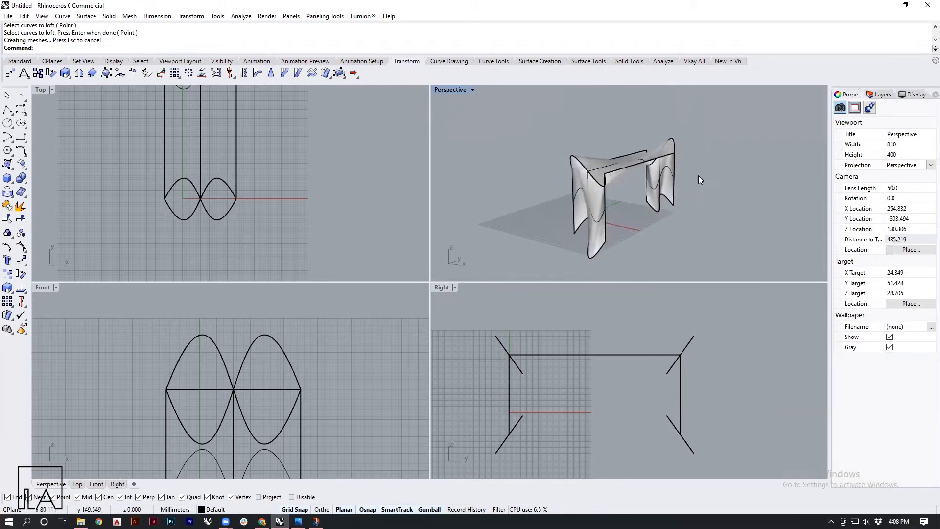
Select the three lofted surfaces with their curves and join them into one module
left_click_drag(675, 224, 517, 101)
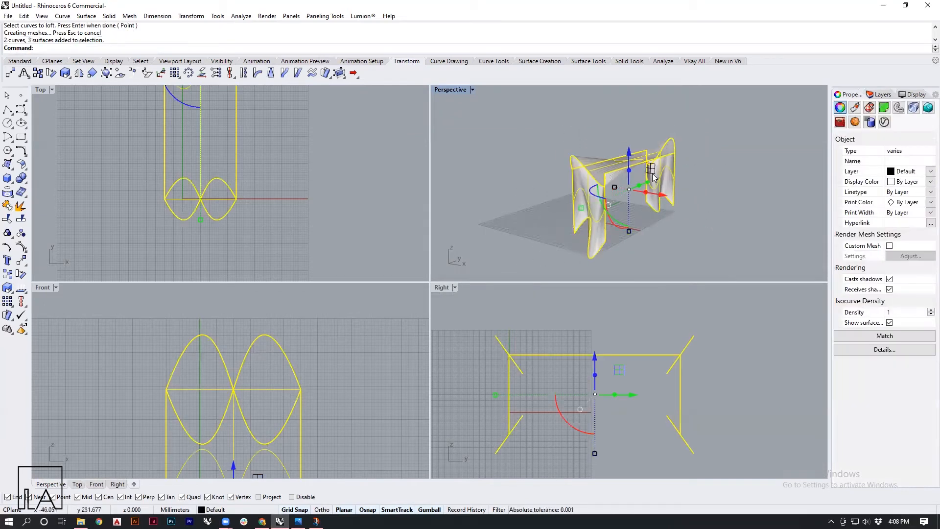
right_click_drag(602, 186, 630, 188)
type("Join")
key("Return")
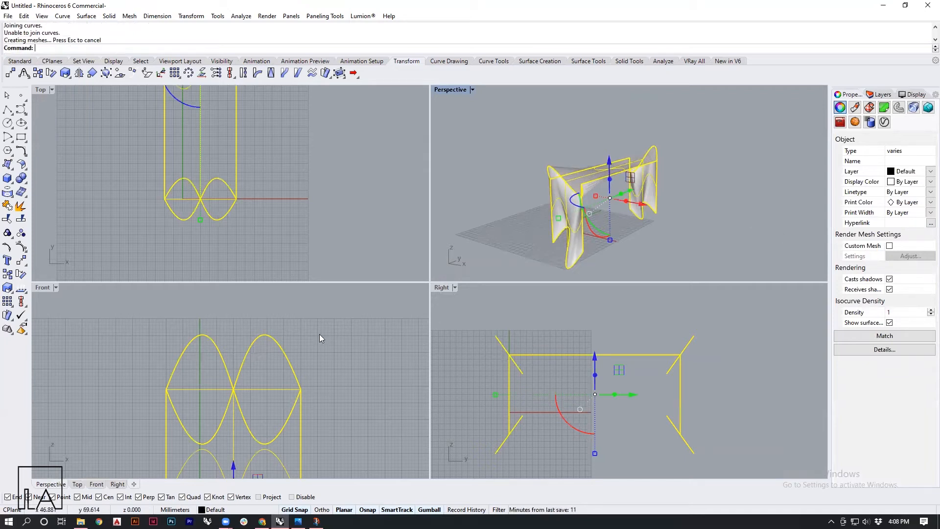
left_click(703, 231)
right_click_drag(704, 231, 683, 225, "shift")
right_click_drag(622, 267, 641, 253)
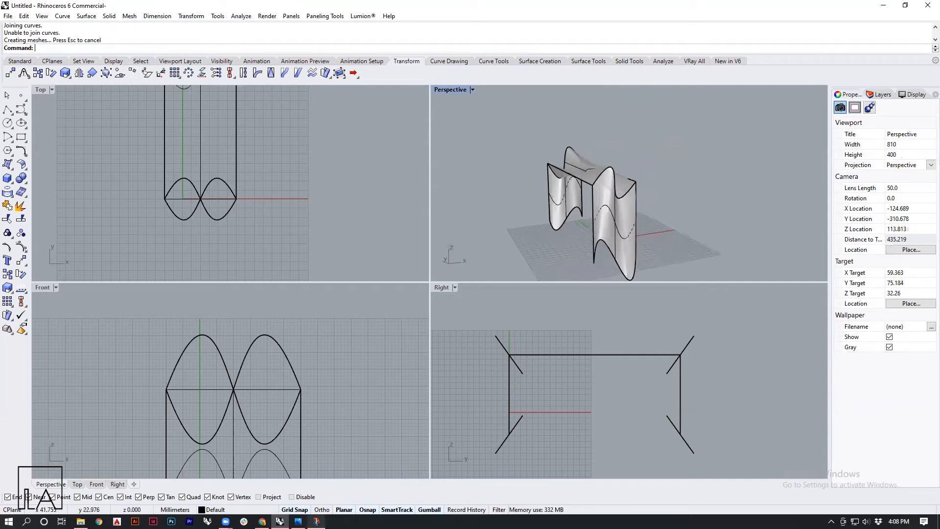
Switch to Snip & Sketch and trace slanted fin lines over the first wave on the station reference photo
left_click(316, 521)
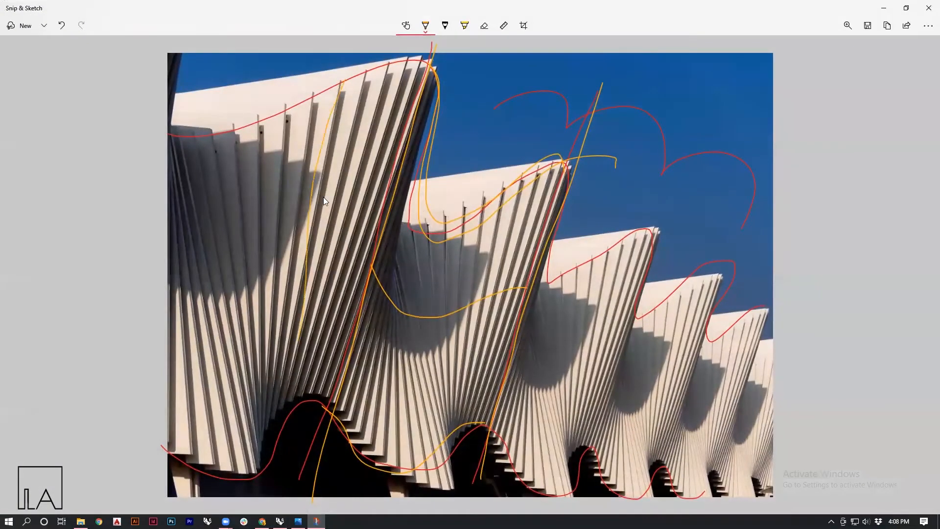
left_click_drag(383, 91, 304, 373)
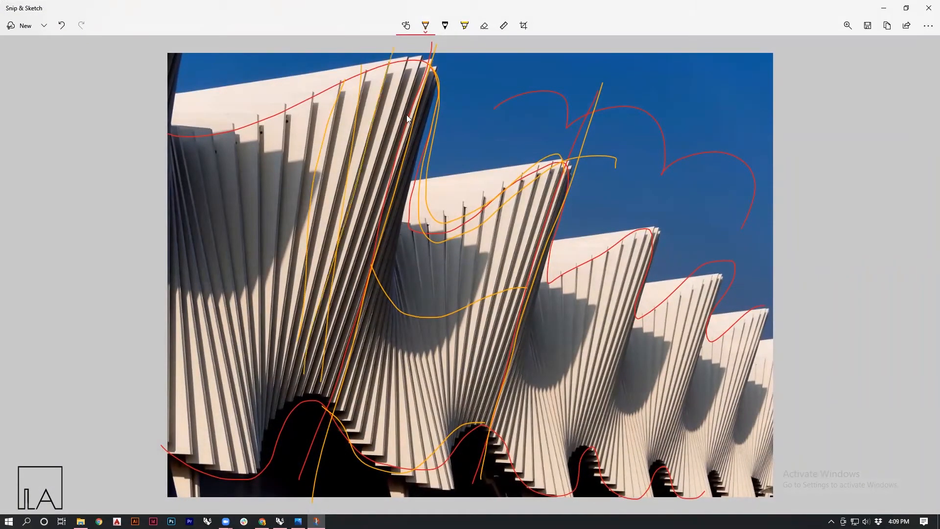
left_click_drag(405, 69, 294, 432)
left_click_drag(425, 55, 286, 441)
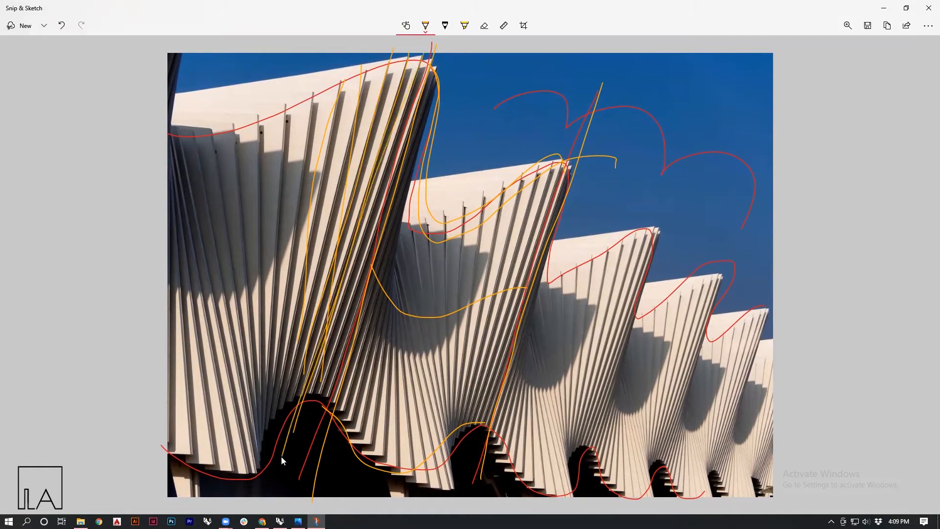
Sketch evenly spaced vertical lines across the second wave of the photo and return to Rhino
left_click_drag(517, 54, 514, 401)
left_click_drag(555, 69, 536, 501)
left_click_drag(584, 82, 568, 367)
left_click_drag(586, 296, 585, 512)
left_click_drag(599, 71, 603, 499)
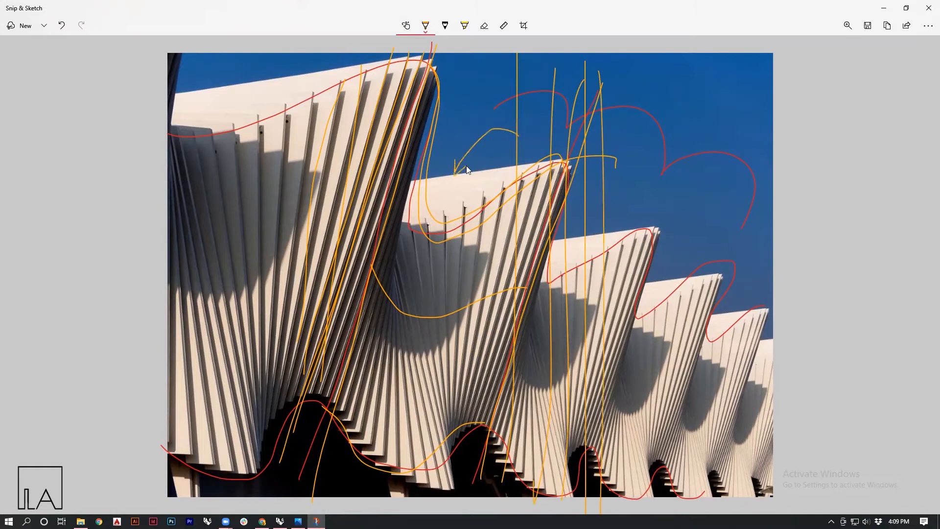
left_click(890, 4)
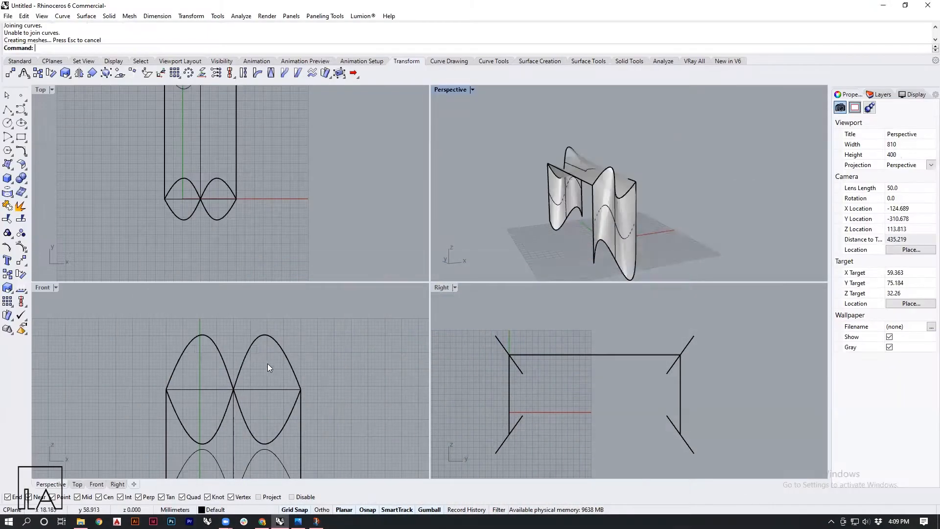
Draw a vertical polyline along the module's edge in the Front view, from above the waves down to about X -10, Y -56
left_click(7, 109)
scroll(246, 401, "down", 5)
right_click_drag(246, 401, 262, 404)
left_click(230, 358)
left_click(230, 300)
scroll(233, 314, "down", 6)
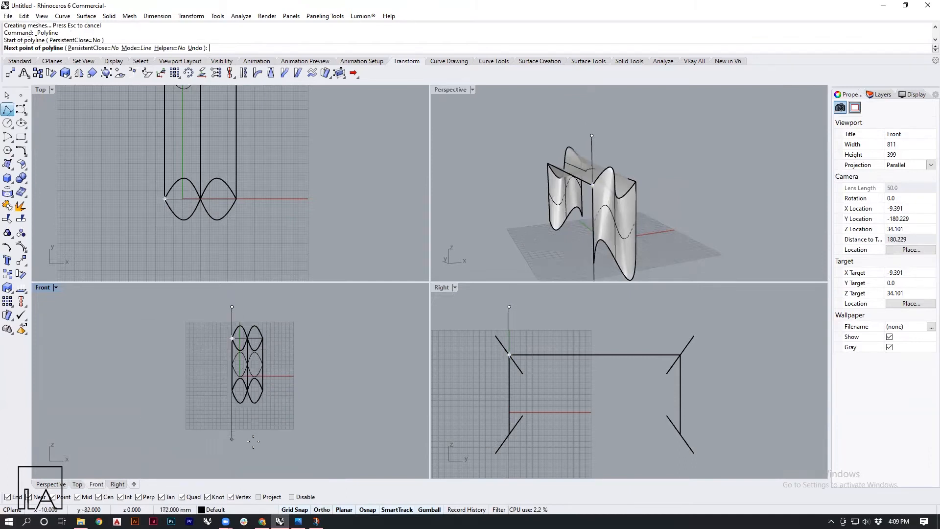
left_click(243, 419)
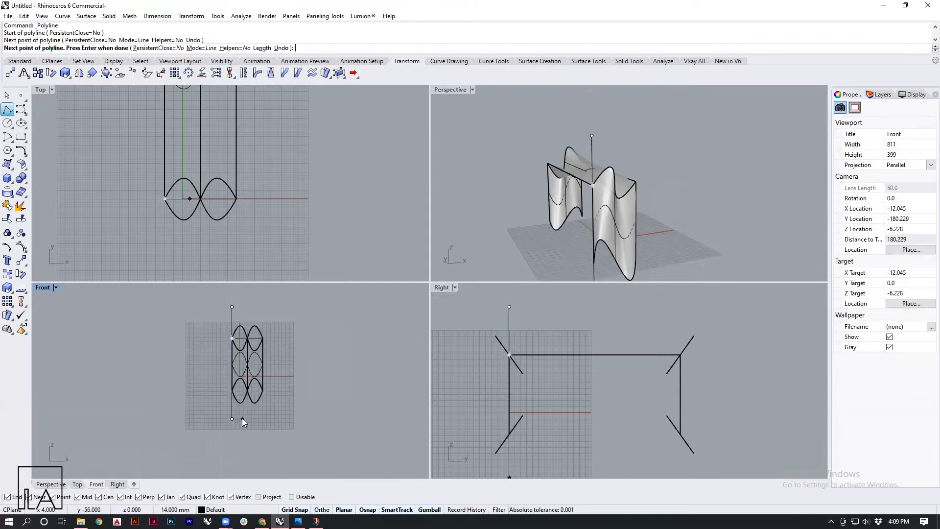
key("Return")
Array the vertical line linearly across the module with 15 items at 3 mm spacing in the Front view
scroll(242, 417, "up", 4)
left_click_drag(255, 427, 208, 418)
right_click_drag(270, 432, 246, 458)
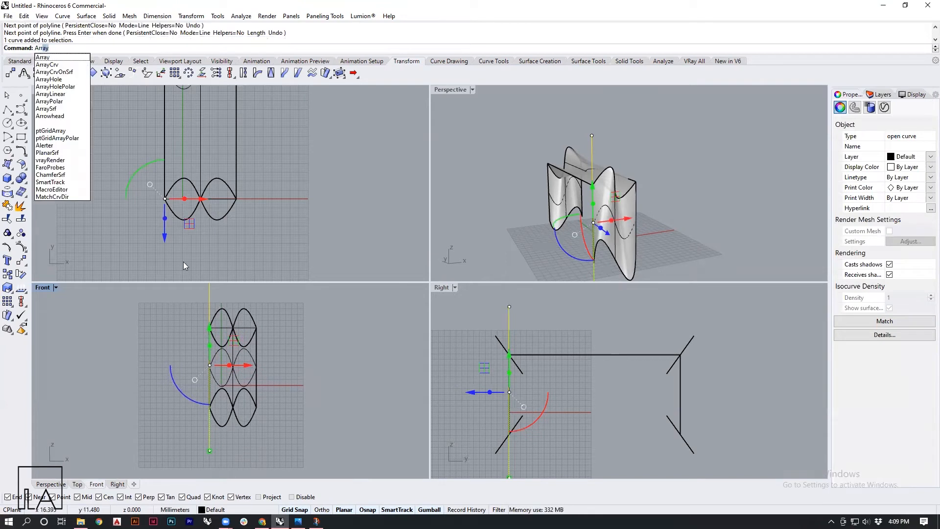
left_click(73, 98)
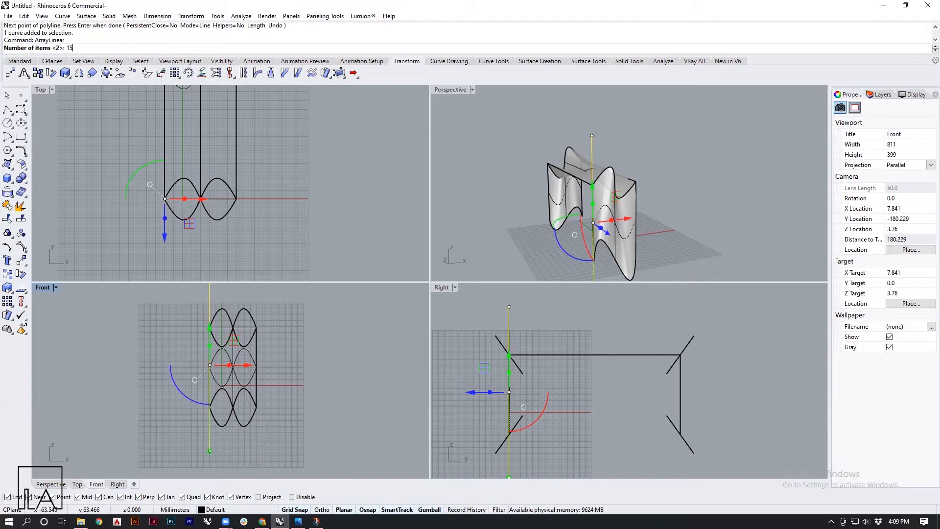
key("Return")
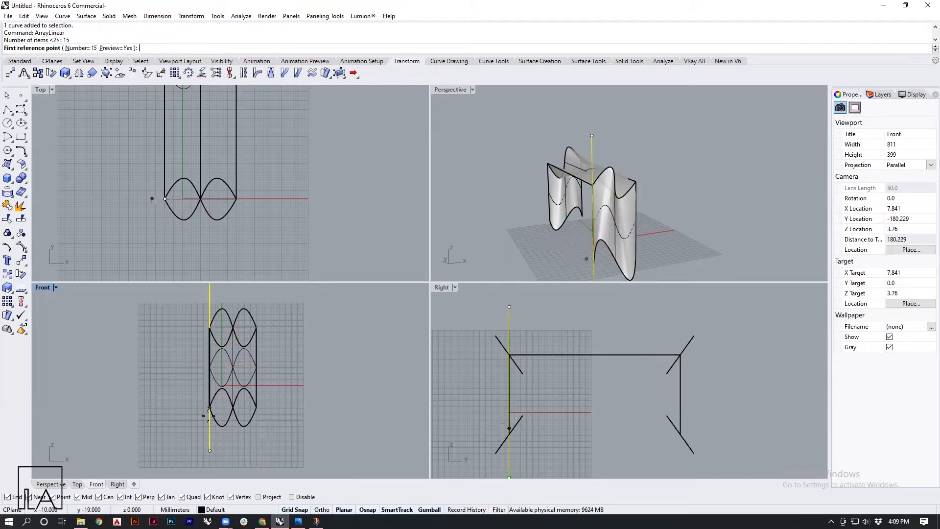
scroll(212, 458, "up", 2)
scroll(212, 457, "up", 2)
left_click(198, 435)
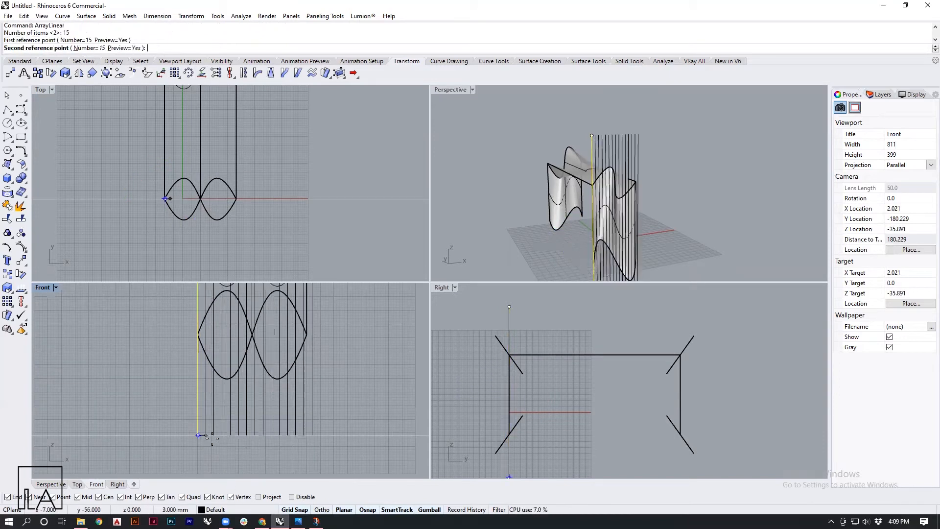
scroll(205, 435, "up", 2)
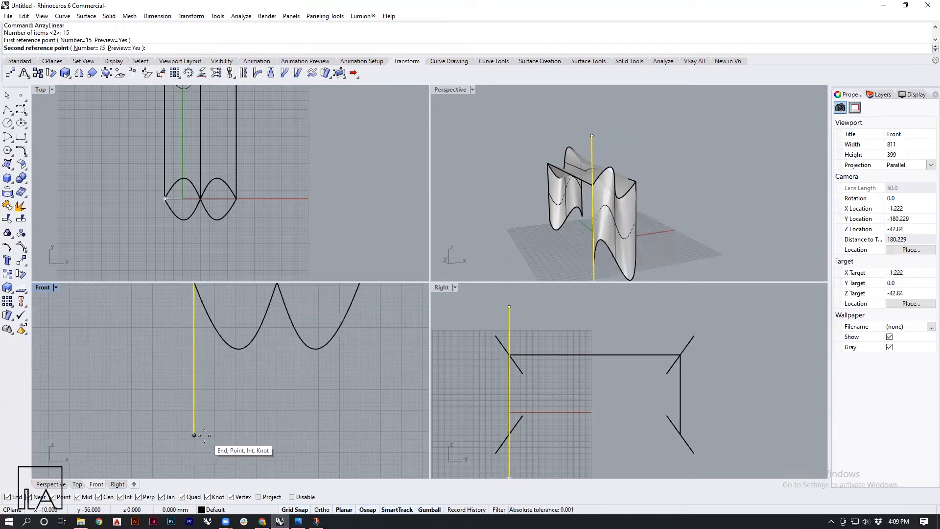
left_click(207, 435)
scroll(279, 434, "down", 5)
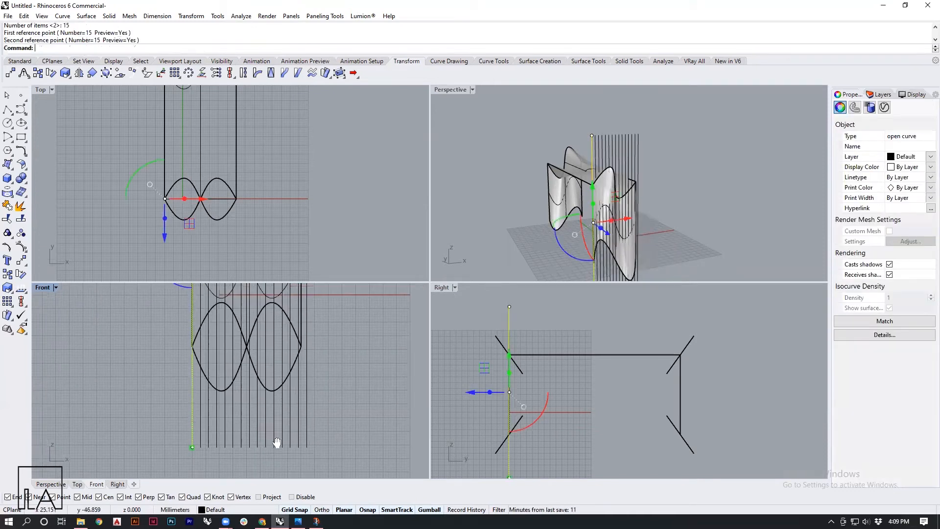
Delete the last arrayed line that lies outside the module's far edge
left_click(294, 362)
scroll(294, 363, "down", 3)
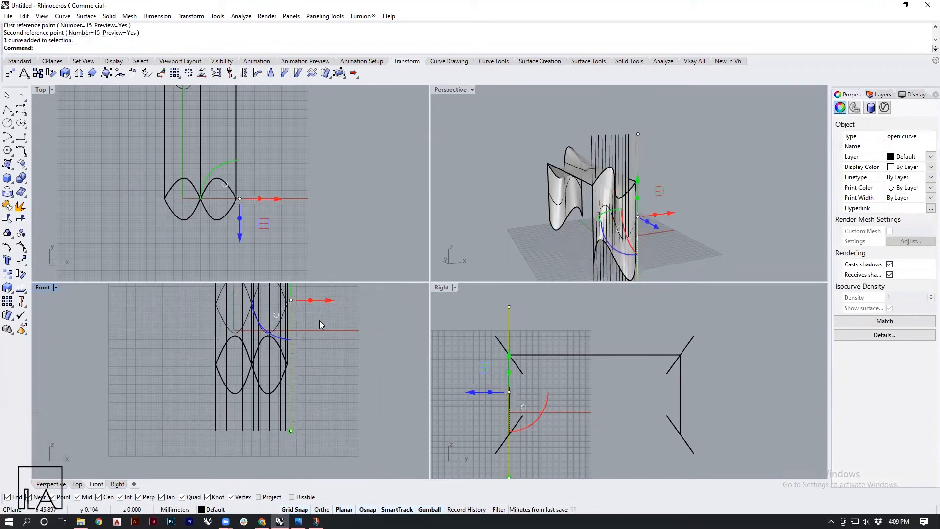
key("Delete")
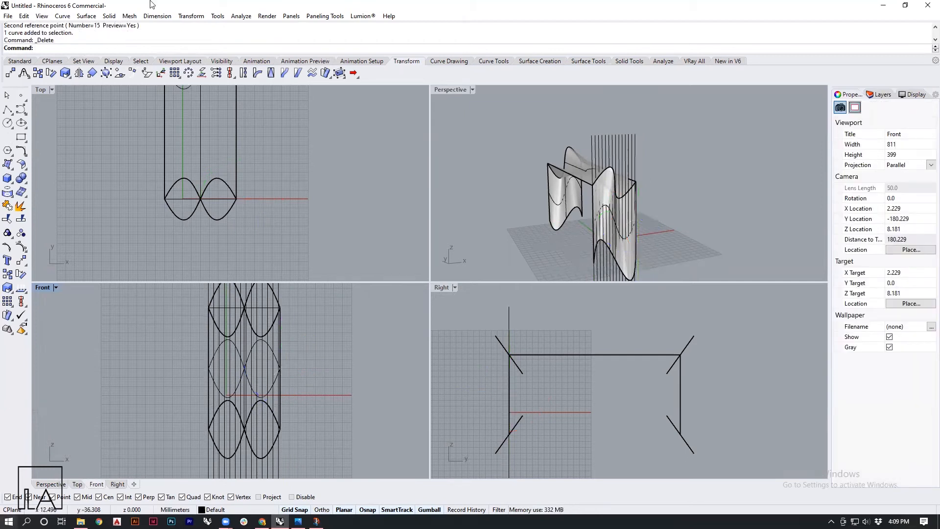
Select the 14 remaining lines and move them along negative Y, clear of the wave module, in the Top view
scroll(269, 459, "down", 3)
left_click_drag(312, 374, 207, 348)
scroll(302, 142, "down", 5)
left_click_drag(261, 187, 270, 218)
Project the 14 lines onto the wave module from the Front view with Direction=CPlaneZ, Loose=No and DeleteInput=No
right_click_drag(597, 225, 543, 231)
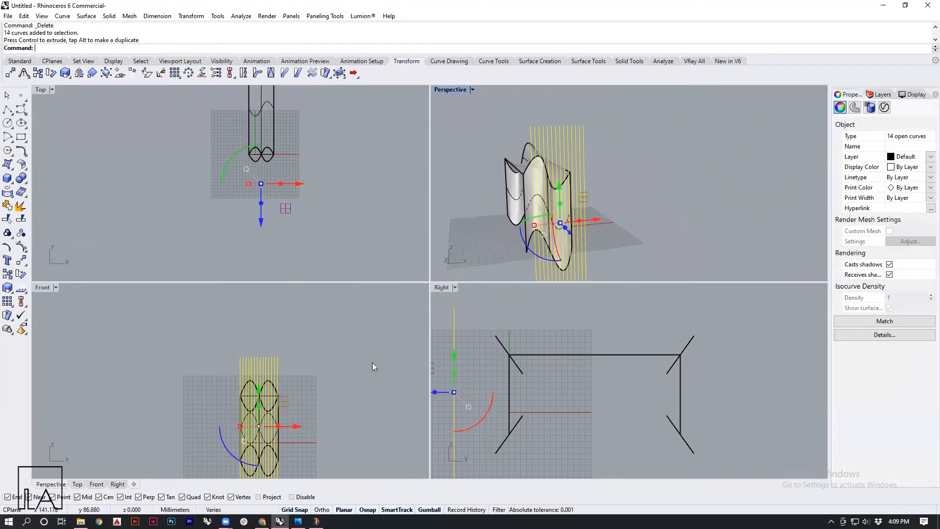
right_click_drag(600, 196, 594, 206)
type("Project")
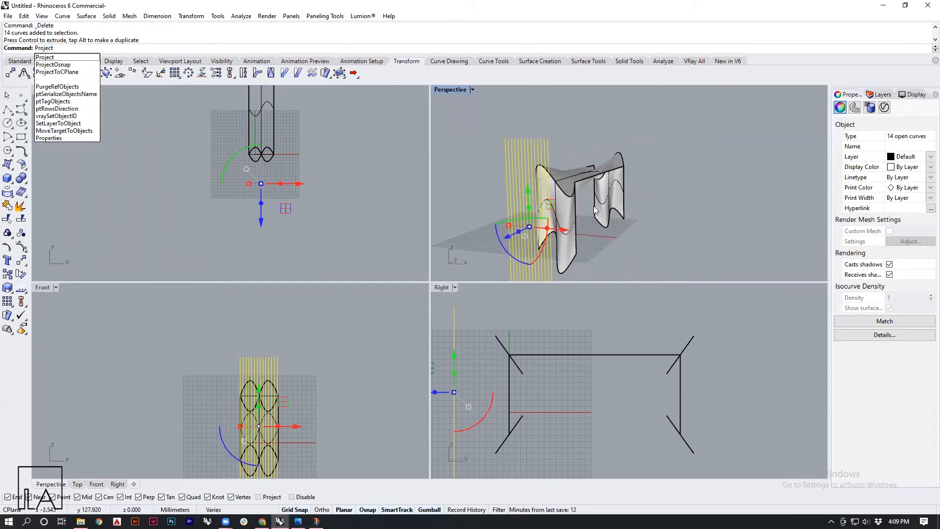
key("Return")
right_click_drag(569, 199, 631, 156, "shift")
mouse_move(715, 178)
right_mouse_down()
mouse_move(661, 193)
mouse_move(707, 186)
right_mouse_up()
right_click_drag(355, 399, 342, 366)
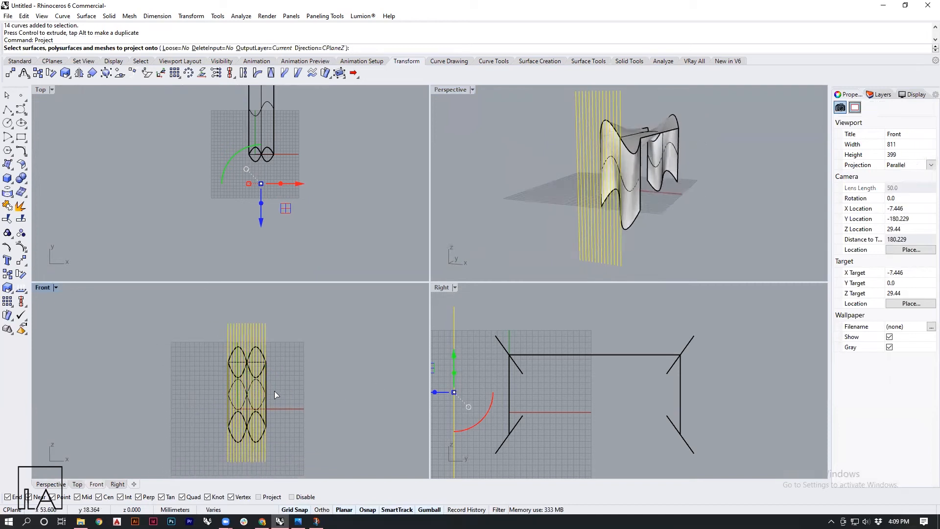
scroll(253, 363, "up", 5)
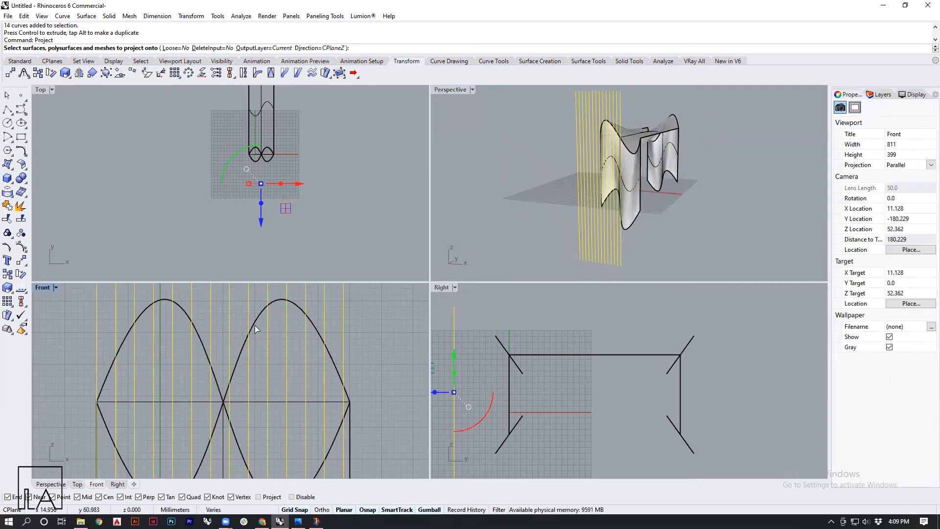
left_click(256, 323)
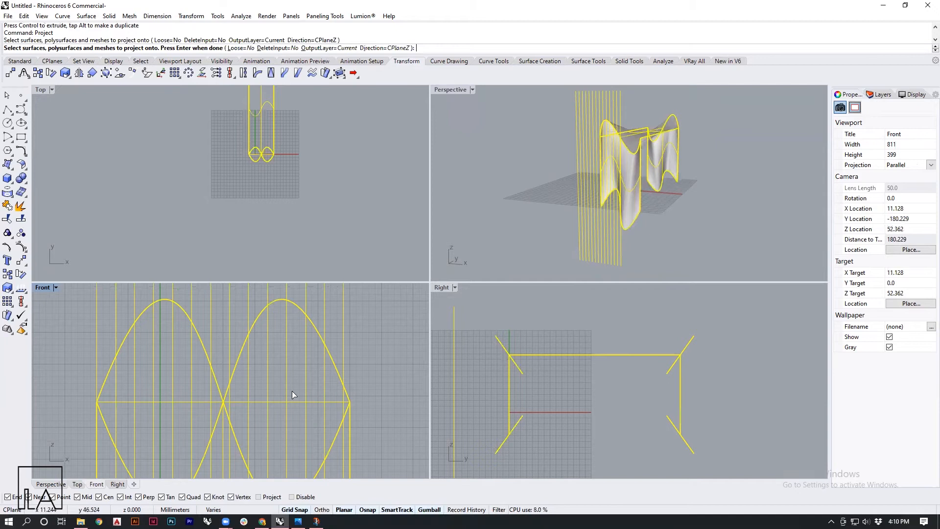
scroll(197, 298, "down", 5)
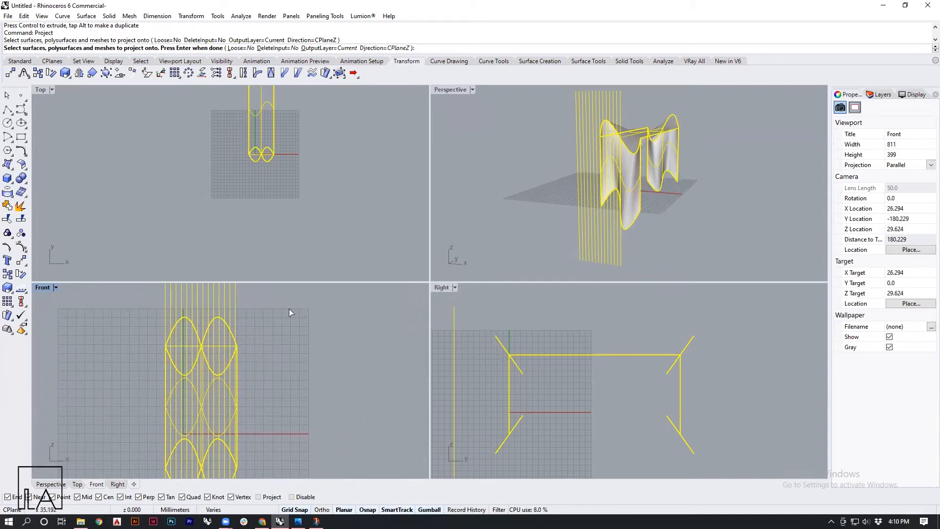
key("Return")
right_click_drag(638, 169, 688, 215)
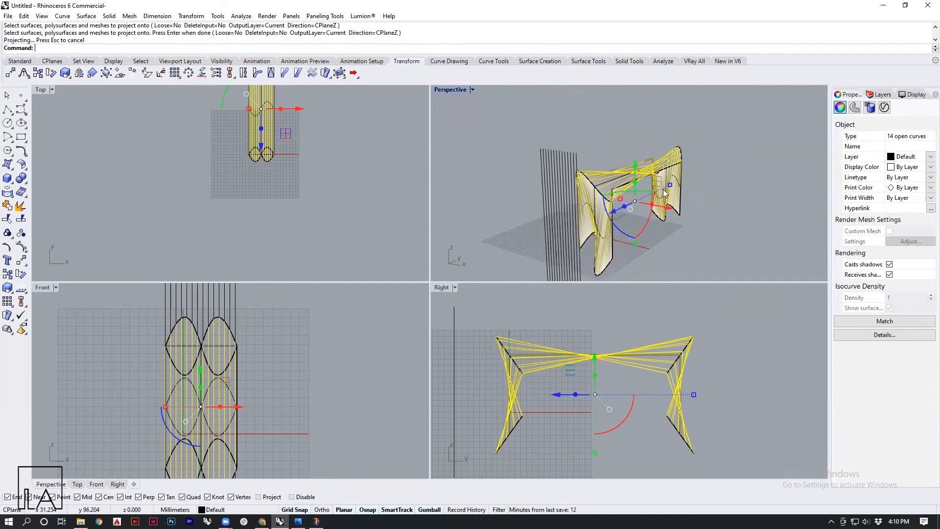
Move the 14 projected curves along X, clear of the wave module
scroll(560, 156, "down", 3)
left_click_drag(646, 196, 733, 211)
right_click_drag(750, 235, 725, 235, "shift")
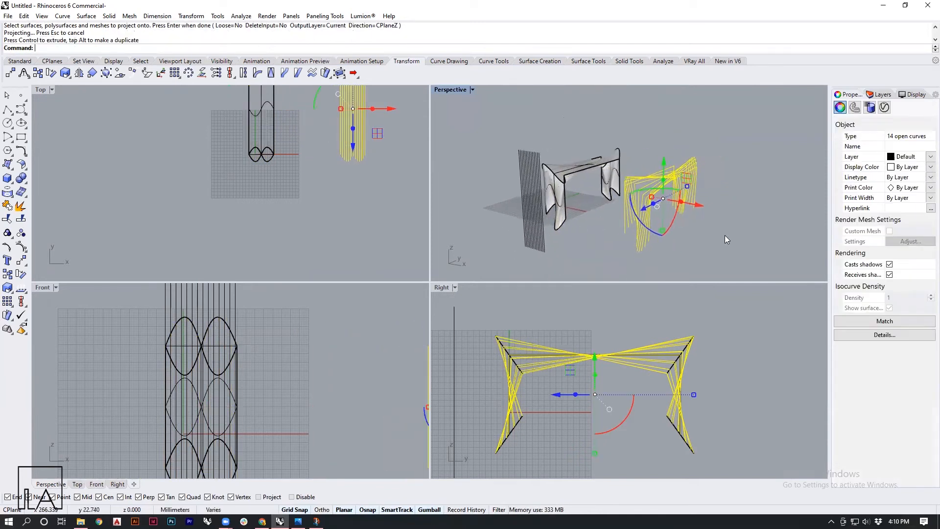
Select the original wave module together with its source lines in the Top view and hide them
left_click(454, 148)
scroll(279, 186, "down", 3)
left_click_drag(204, 92, 274, 250)
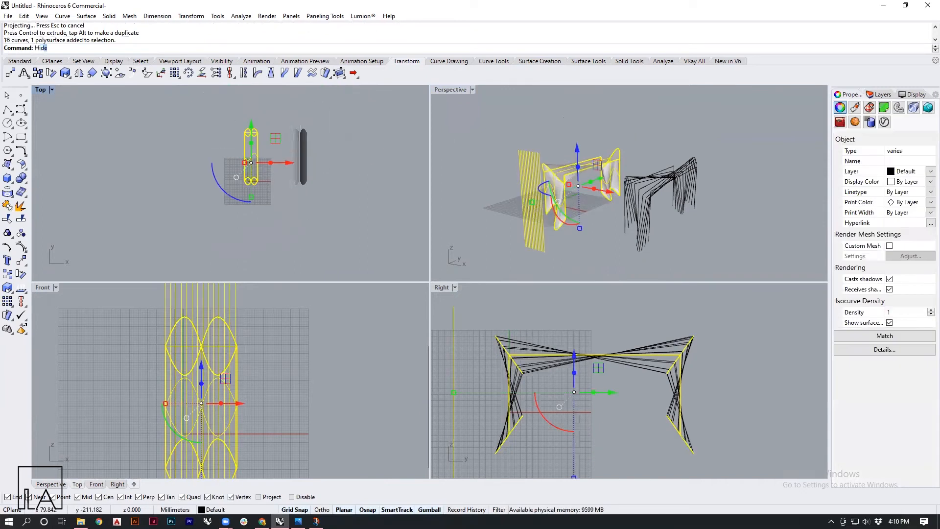
type("dr")
key("BackSpace")
type("e")
key("Return")
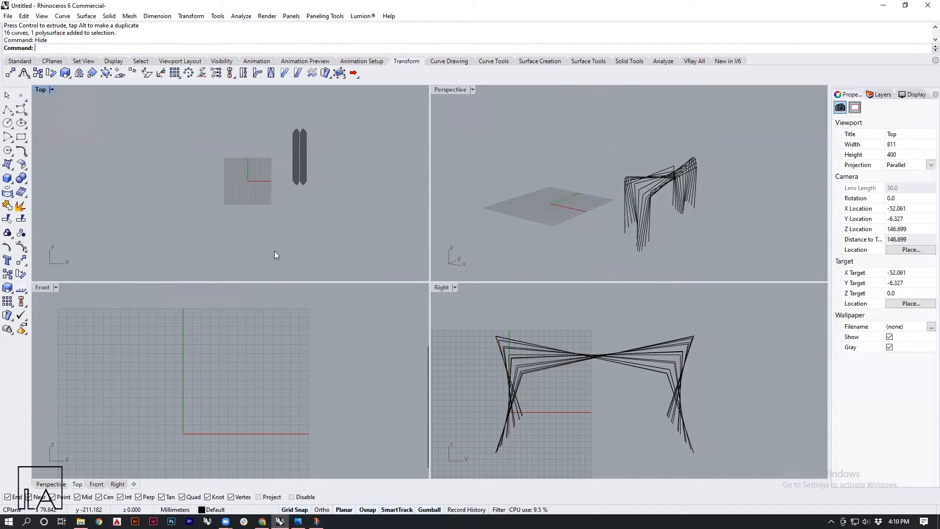
Create a ribbon from the outermost projected curve, offset 5 mm inward with sharp corners, choosing the side in the Right view
right_click_drag(656, 207, 667, 186)
type("z")
key("Return")
left_click_drag(565, 109, 776, 261)
right_click_drag(710, 178, 732, 167)
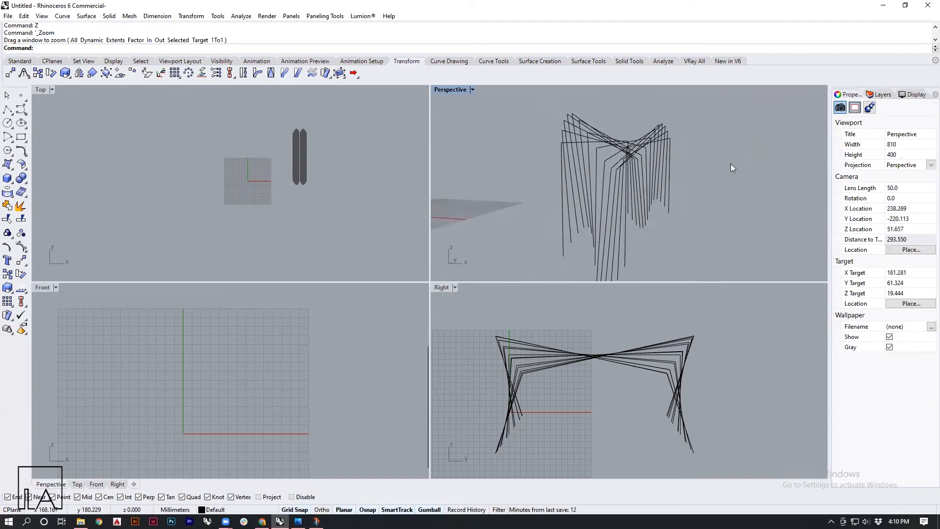
right_click_drag(665, 202, 701, 213)
left_click(673, 191)
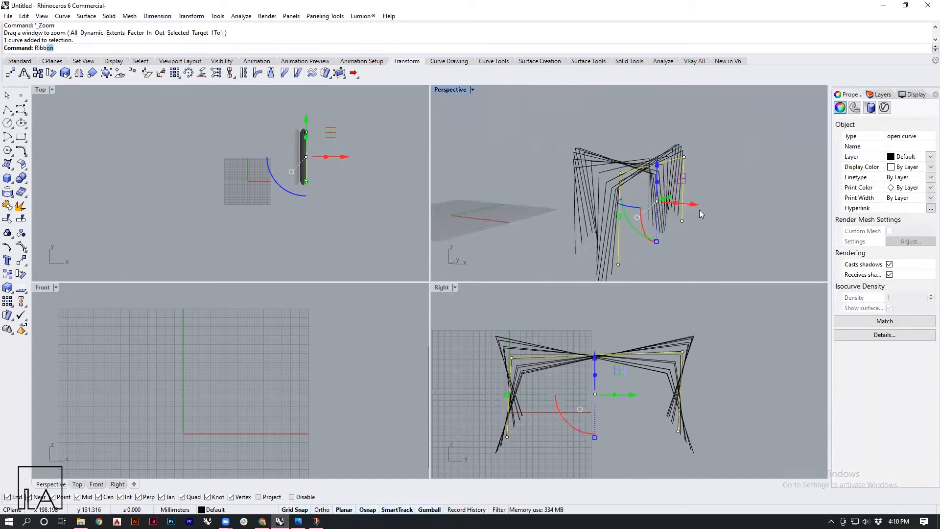
key("Return")
right_click_drag(699, 210, 672, 224)
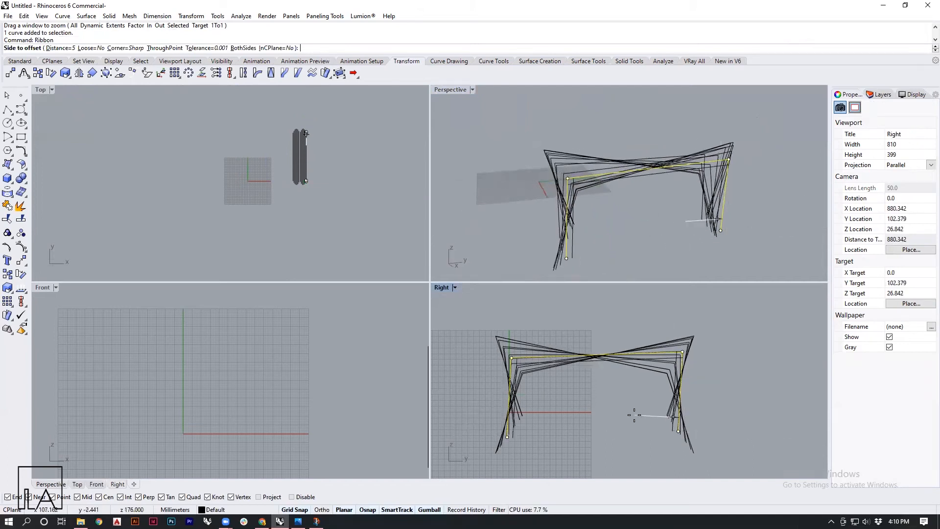
scroll(636, 403, "up", 2)
left_click(615, 416)
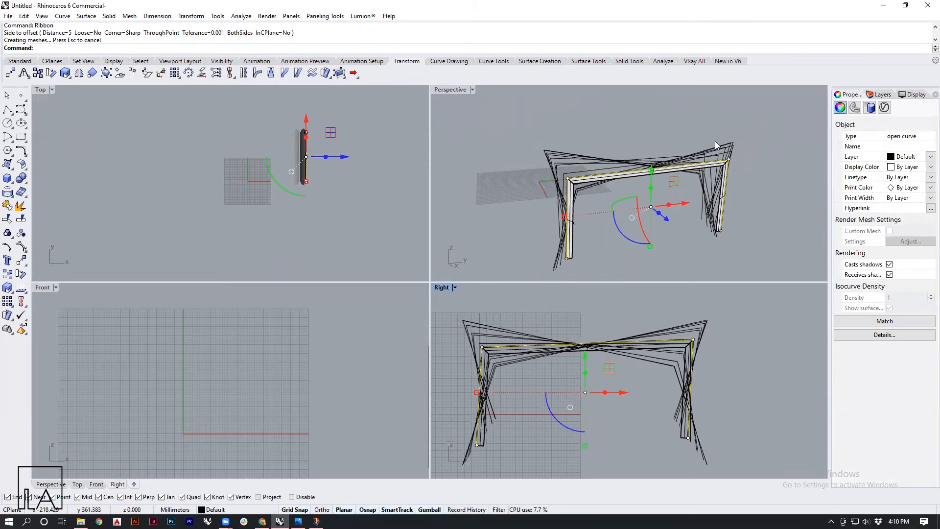
Create 5 mm inward ribbons from the next seven adjacent curves, one by one, choosing the offset side in the Right view
scroll(723, 149, "up", 5)
right_click_drag(735, 163, 768, 187)
scroll(703, 158, "up", 2)
left_click(708, 162)
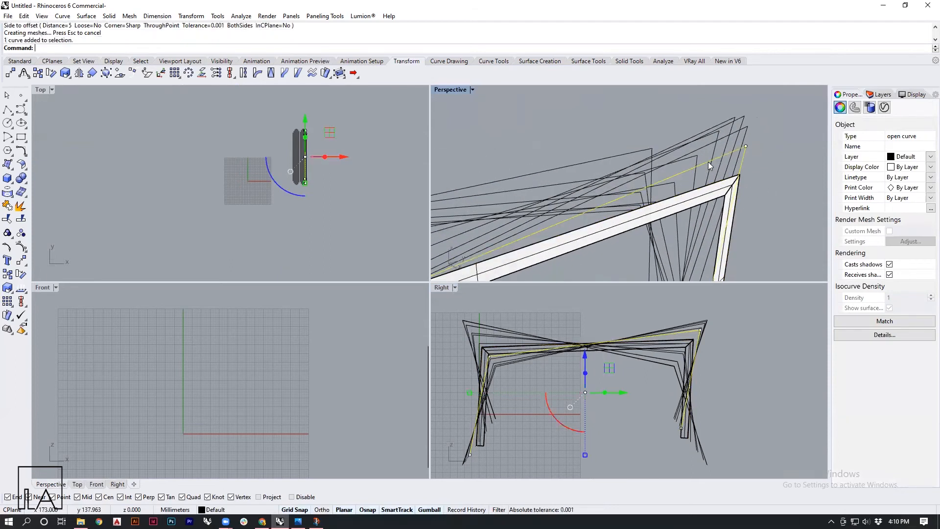
key("Return")
left_click(681, 410)
left_click(708, 144)
key("Return")
left_click(677, 411)
right_click_drag(691, 172, 698, 117)
key("Return")
left_click(678, 411)
left_click(687, 115)
key("Return")
left_click(644, 363)
left_click(727, 106)
right_click_drag(728, 106, 718, 156)
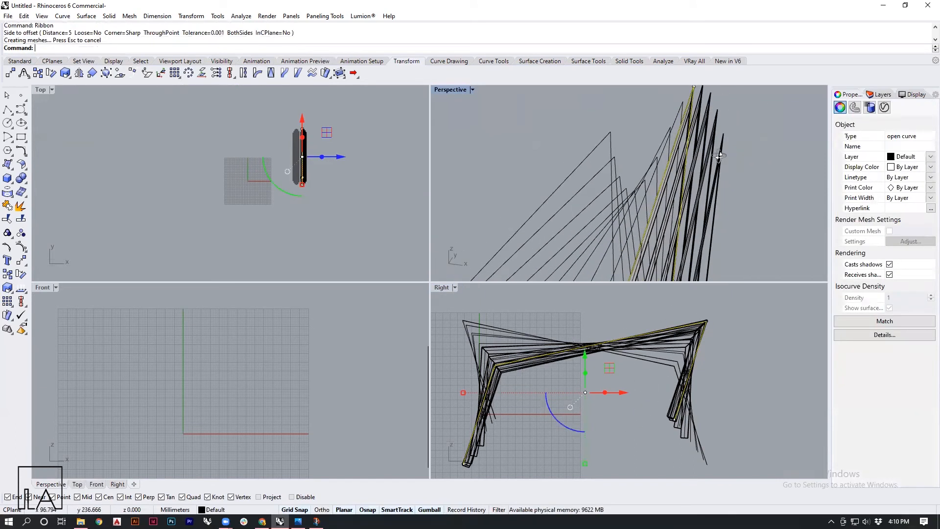
left_click(678, 108)
left_click(651, 418)
left_click(659, 154)
key("Return")
left_click(640, 385)
Create 5 mm inward ribbons from the remaining six curves, working toward the far end of the module
right_click_drag(621, 196, 672, 216)
left_click(631, 137)
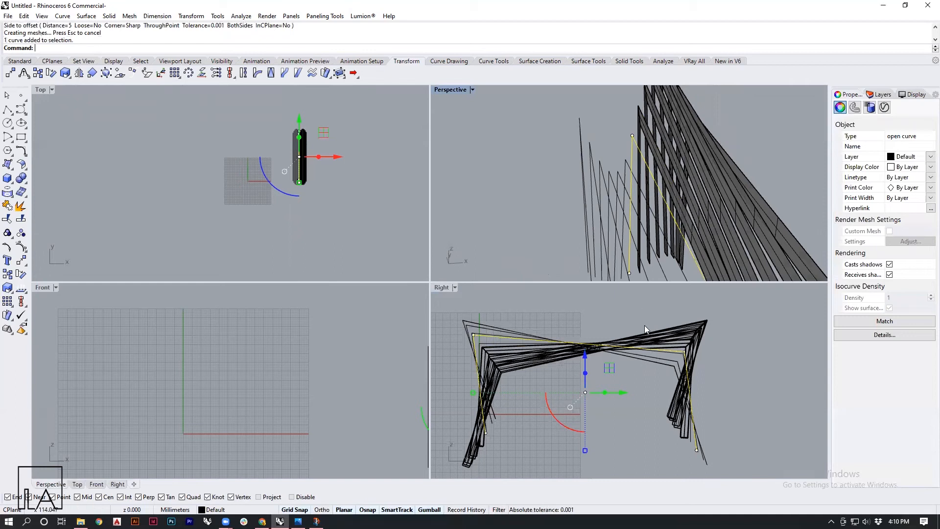
key("Return")
left_click(630, 431)
left_click(625, 162)
key("Return")
left_click(599, 435)
left_click(619, 181)
key("Return")
left_click(593, 439)
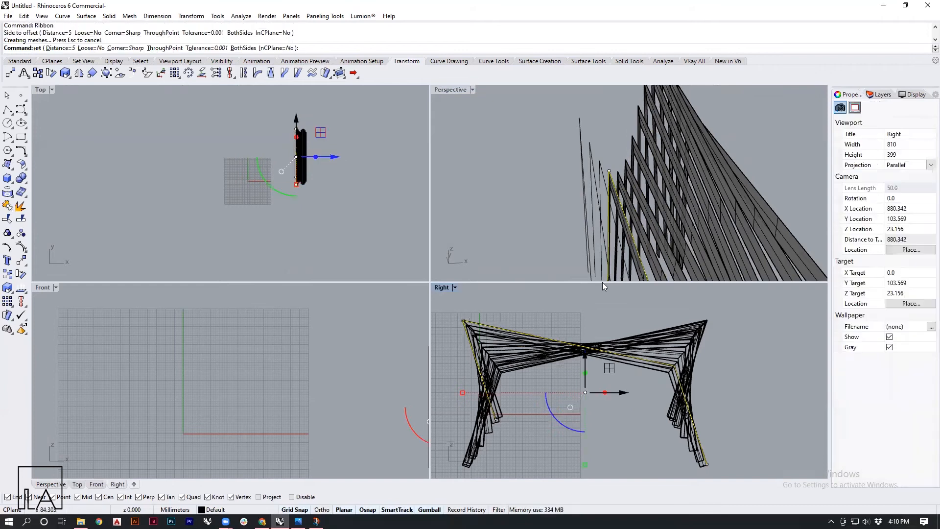
left_click(599, 165)
key("Return")
left_click(603, 413)
left_click(590, 153)
key("Return")
left_click(600, 408)
key("Escape")
right_click_drag(593, 254, 670, 118)
right_click_drag(742, 185, 728, 221)
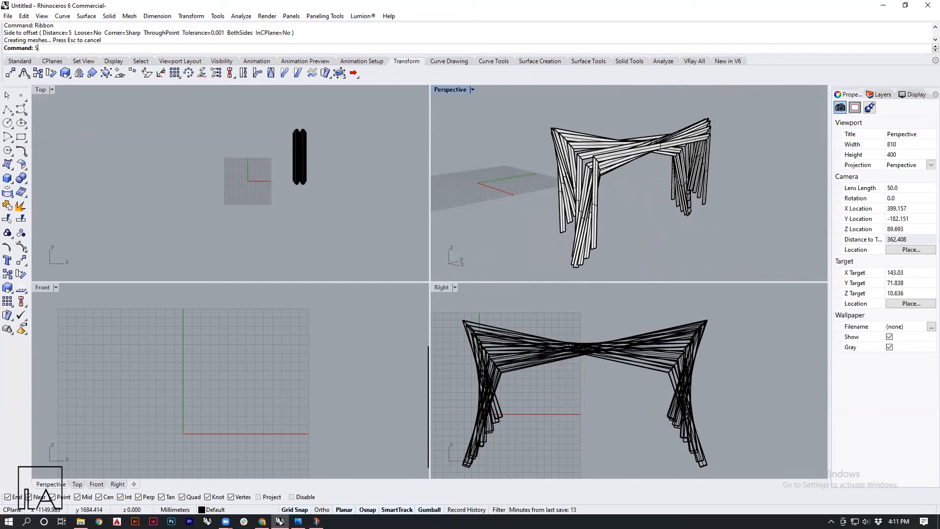
Display and dock the selection filter, exclude curves from it, and select all ribbon polysurfaces
type("ct")
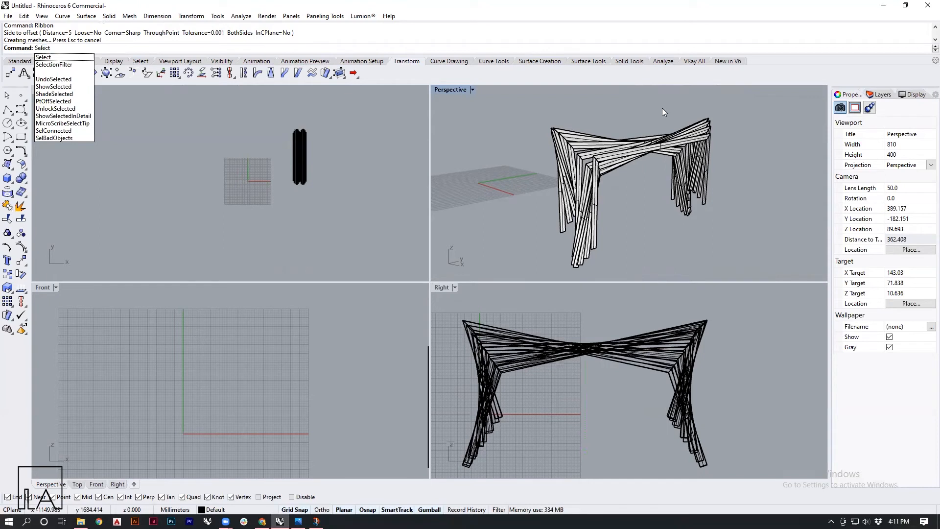
key("Down")
key("Down")
key("Return")
left_click_drag(509, 154, 911, 76)
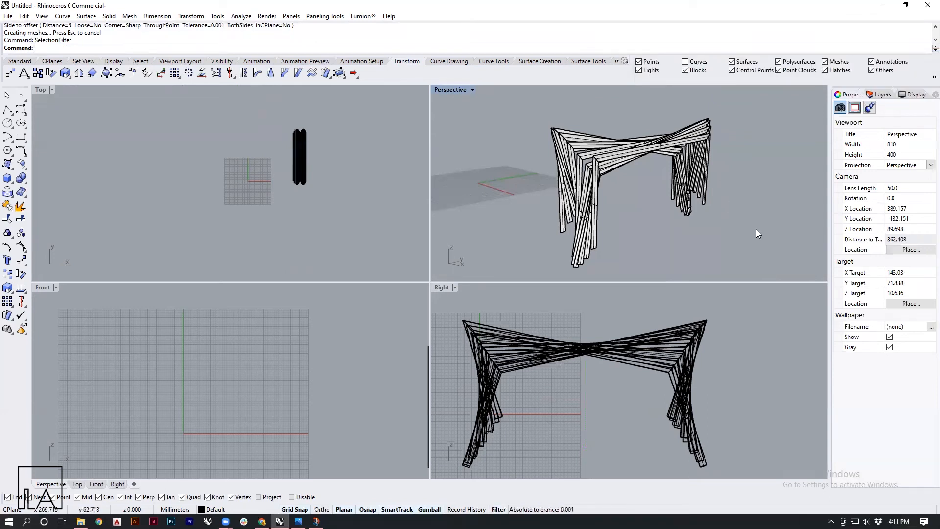
key("ctrl+a")
Thicken the selected ribbons into solids with OffsetSrf, picking a distance of about 0.243 mm, with Corner=Round, Solid=Yes and DeleteInput=Yes
right_click_drag(682, 185, 749, 194)
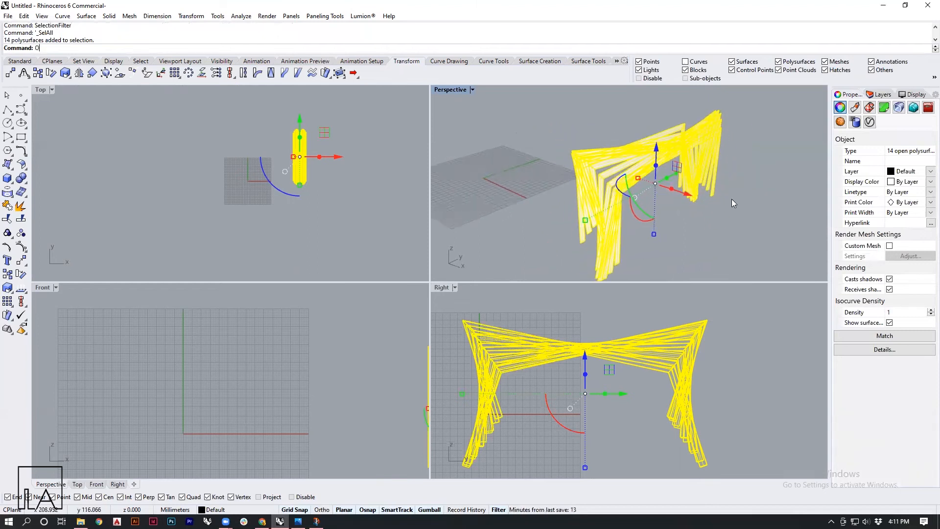
key("Down")
key("Down")
key("Down")
key("Down")
key("Down")
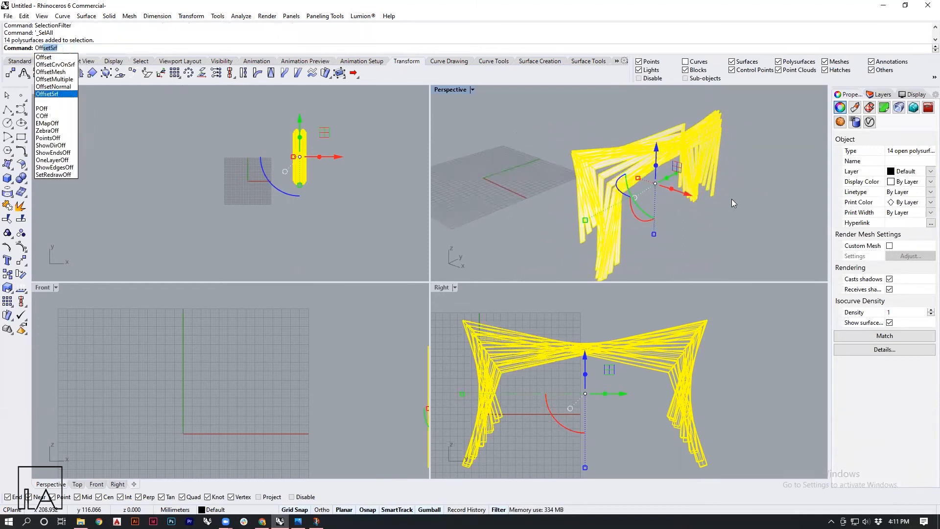
key("Return")
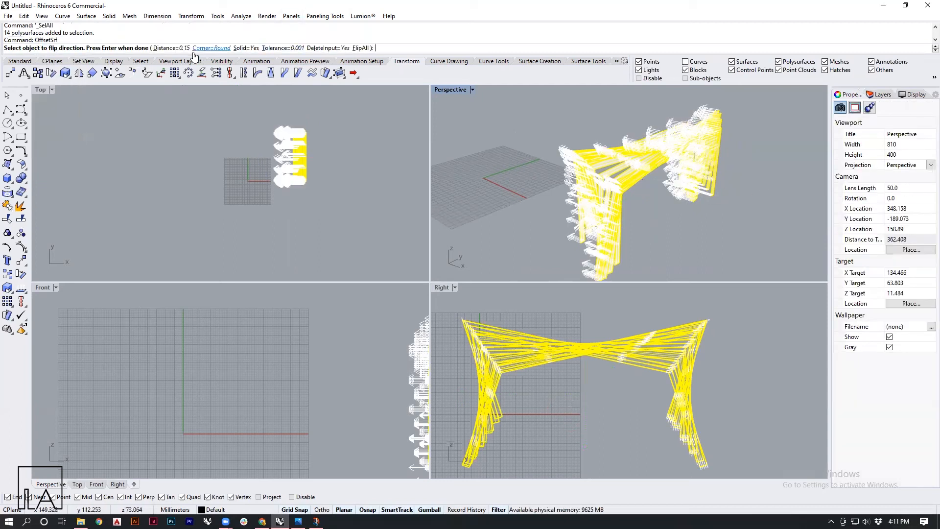
left_click(276, 90)
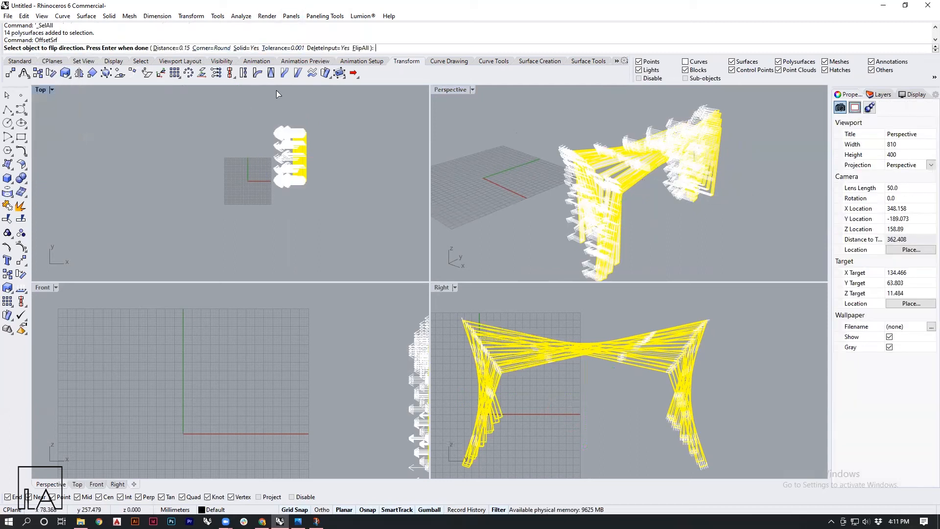
left_click(172, 48)
scroll(326, 132, "up", 5)
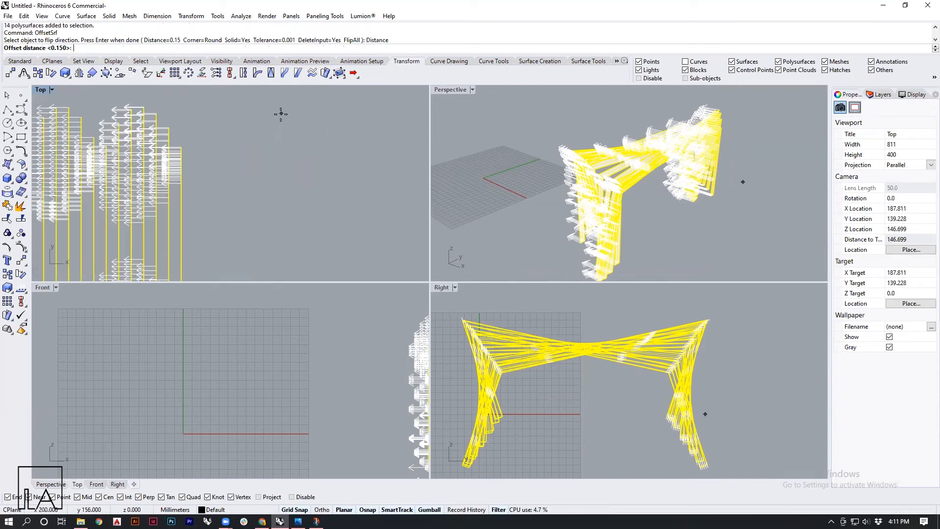
scroll(216, 164, "up", 5)
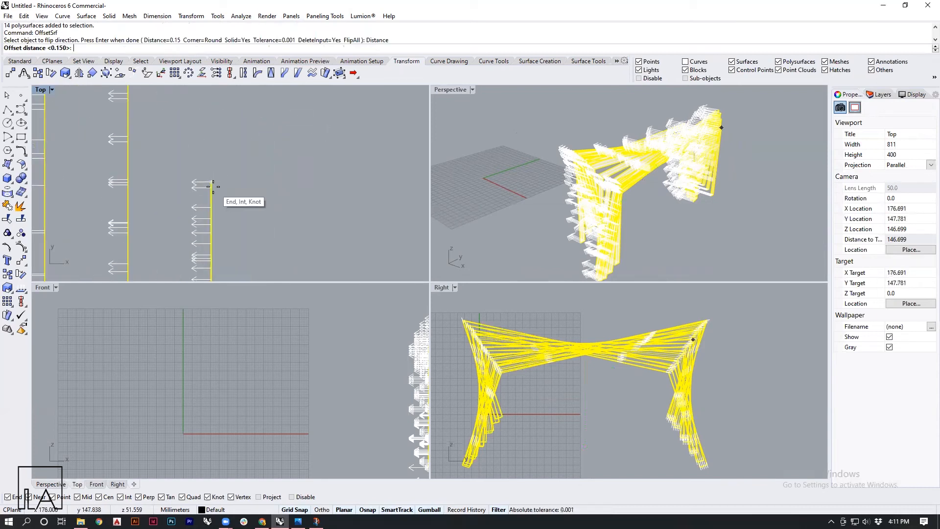
left_click(211, 181)
scroll(197, 184, "up", 2)
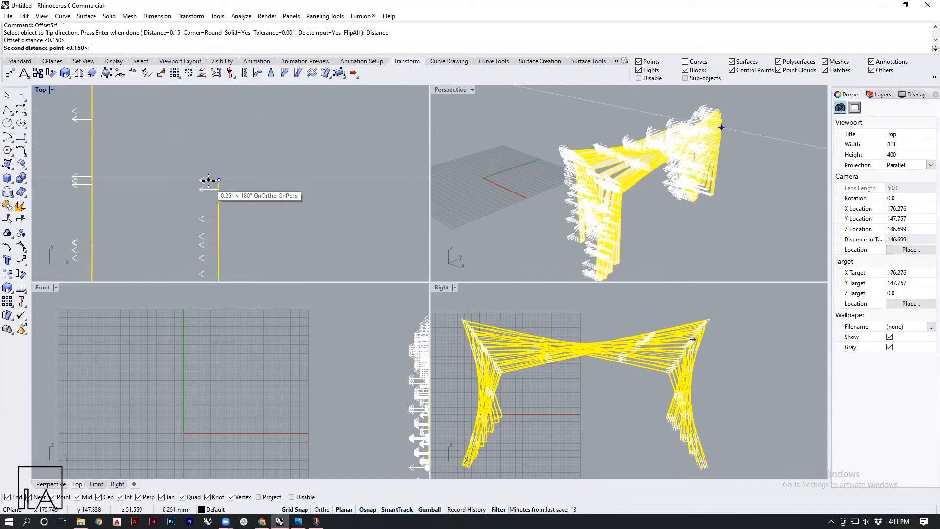
scroll(208, 180, "up", 4)
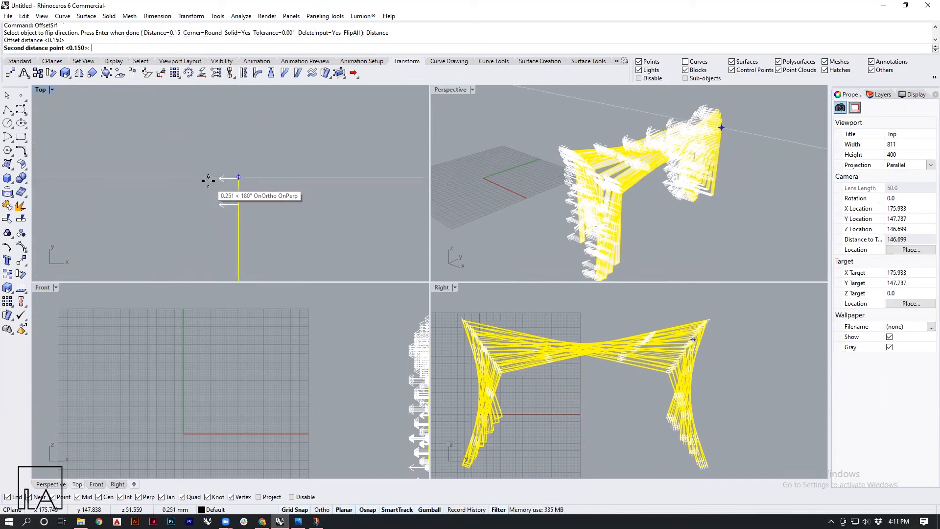
left_click(209, 181)
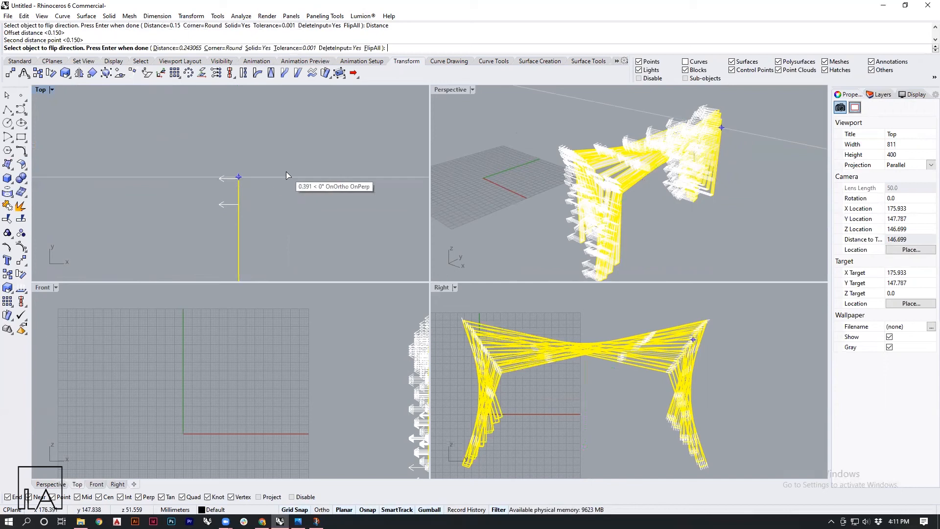
scroll(289, 169, "down", 8)
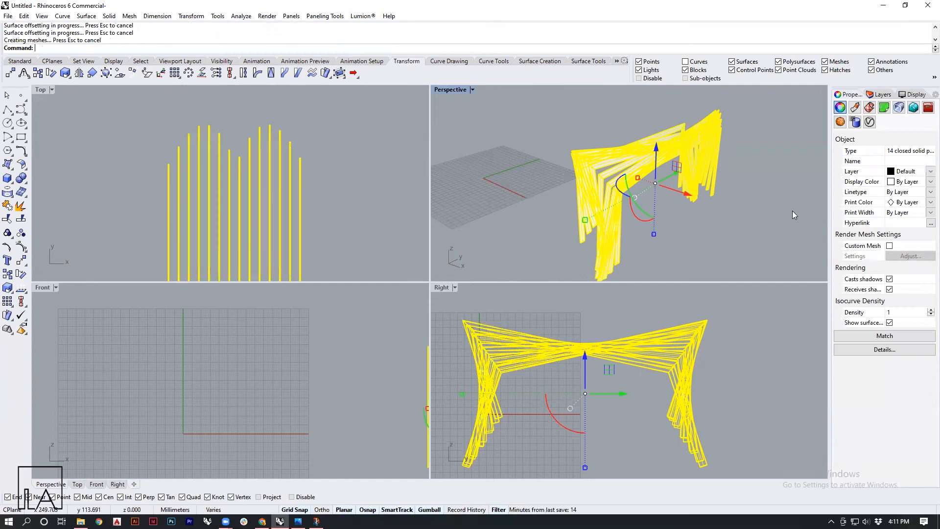
Examine the thickened fins up close and as a whole module in the Perspective view
scroll(687, 108, "up", 5)
left_click(651, 200)
right_click_drag(651, 201, 701, 210)
scroll(679, 260, "up", 5)
scroll(676, 250, "up", 2)
scroll(701, 141, "down", 4)
mouse_move(627, 206)
right_mouse_down()
mouse_move(650, 210)
mouse_move(635, 213)
right_mouse_up()
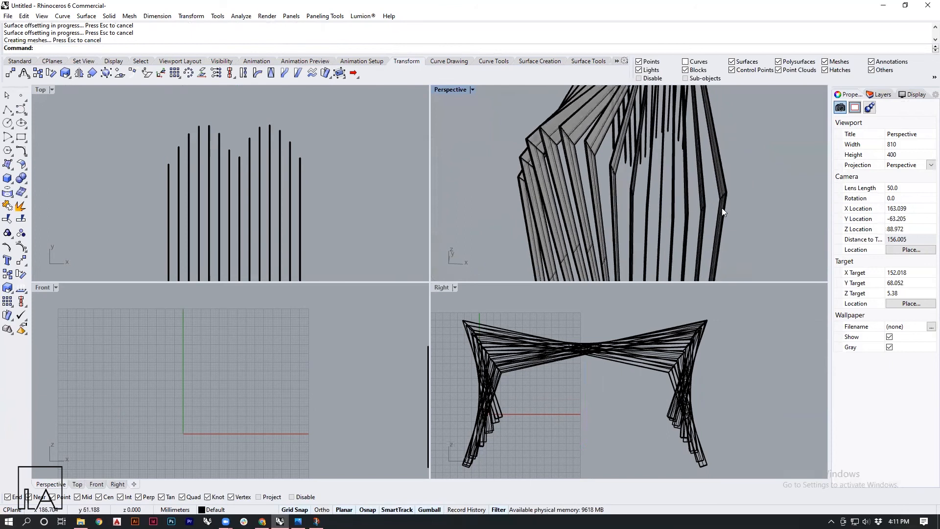
scroll(730, 203, "up", 2)
scroll(686, 201, "down", 5)
mouse_move(685, 202)
right_mouse_down("shift")
mouse_move(701, 207)
mouse_move(684, 206)
right_mouse_up("shift")
right_click_drag(684, 206, 681, 241)
scroll(695, 214, "down", 2)
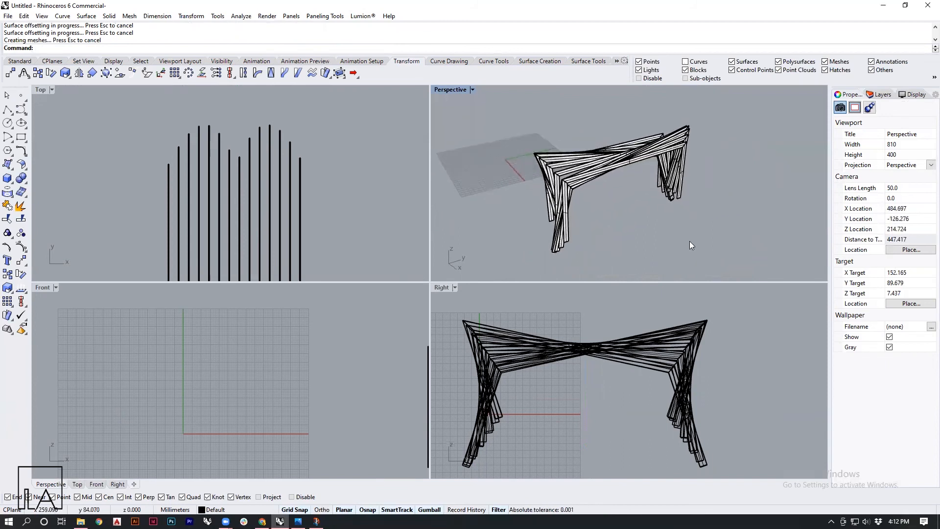
Select all the solid fins except the first one at the module's negative-X end and start a linear array
left_click_drag(684, 241, 595, 122)
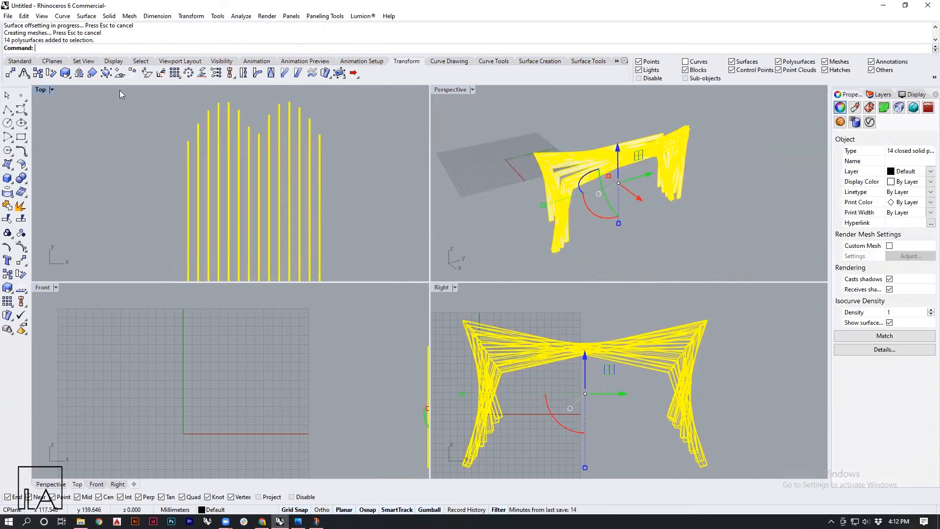
scroll(186, 145, "up", 4)
left_click(191, 143, "ctrl")
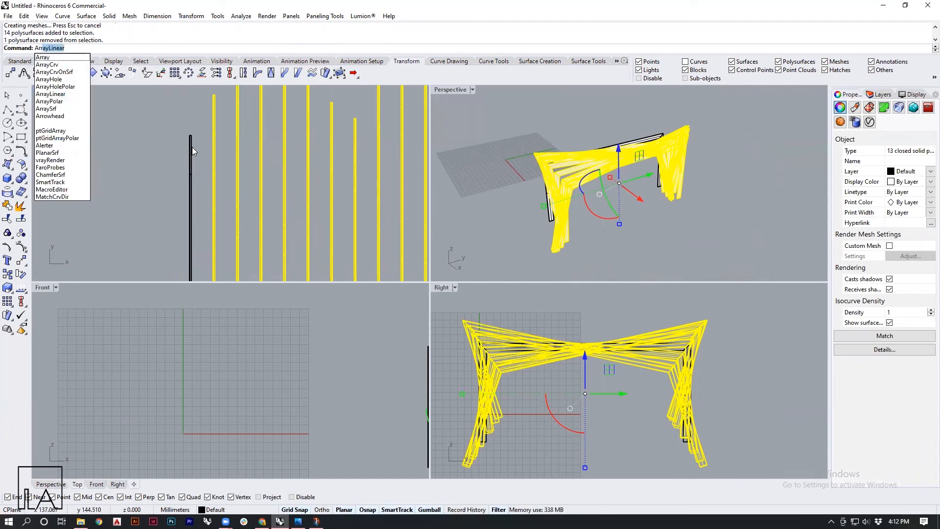
key("Return")
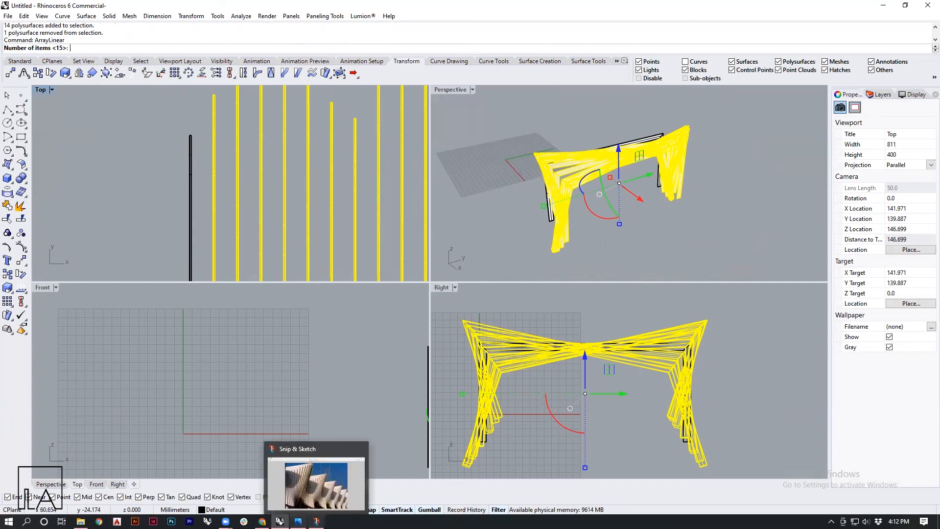
Switch to Photos to check the reference photo of the station's repeating waves, then return to Rhino
left_click(298, 521)
key("Right")
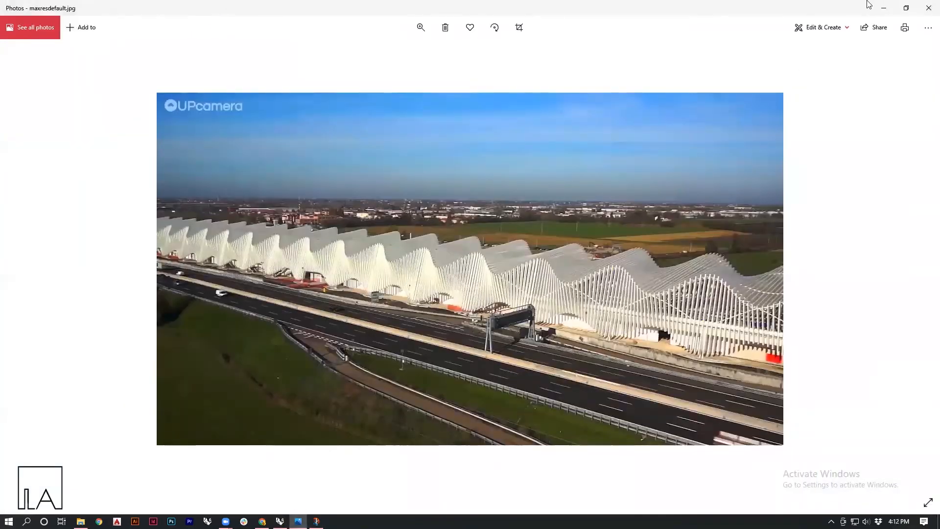
left_click(884, 8)
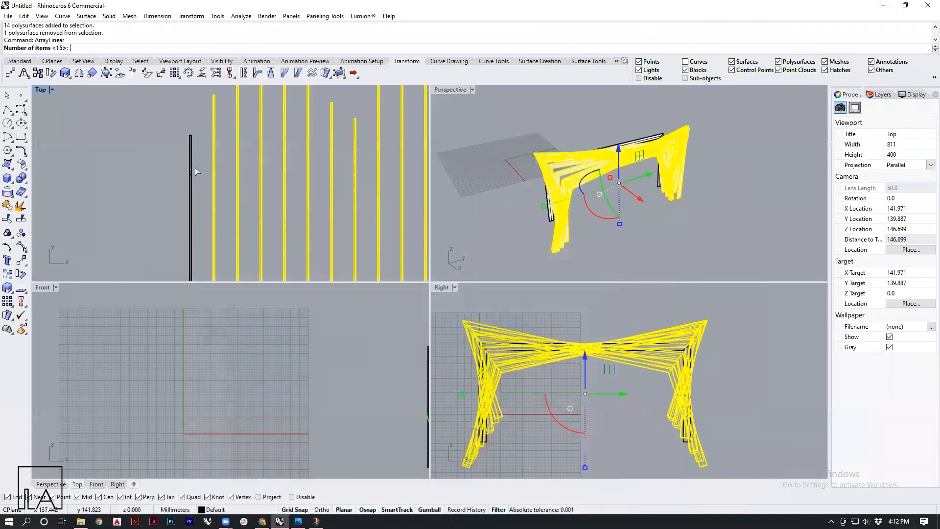
Try a linear array of the selected fins with 15 items, spaced from the first fin's end to the last fin's end
key("Return")
scroll(191, 169, "up", 5)
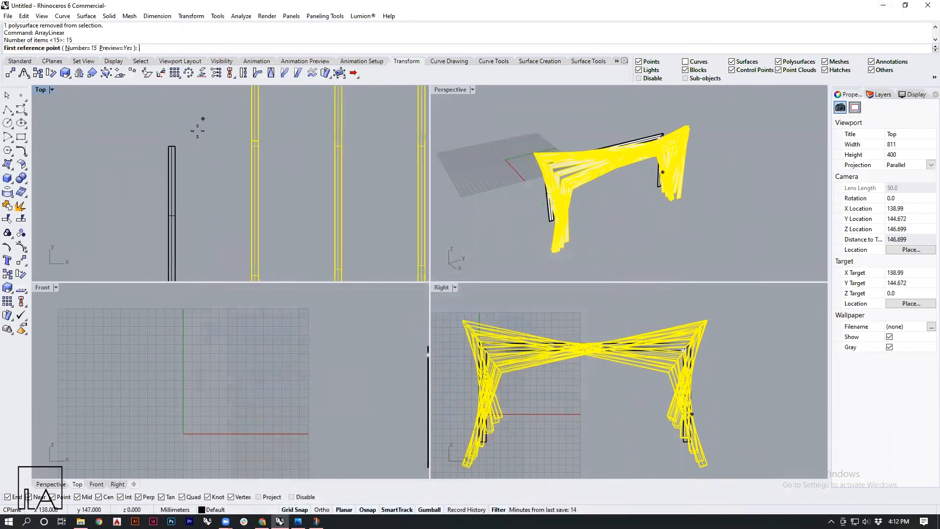
left_click(165, 145)
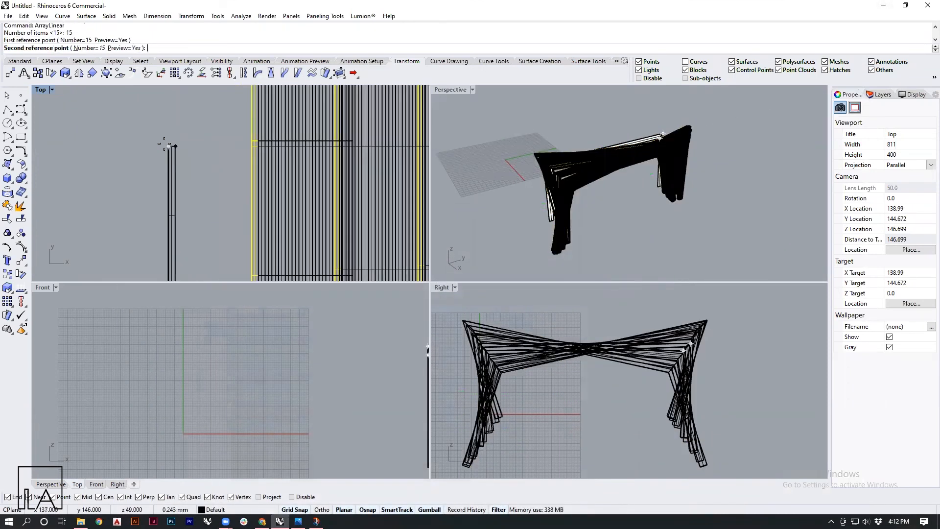
scroll(167, 147, "down", 4)
scroll(199, 139, "up", 5)
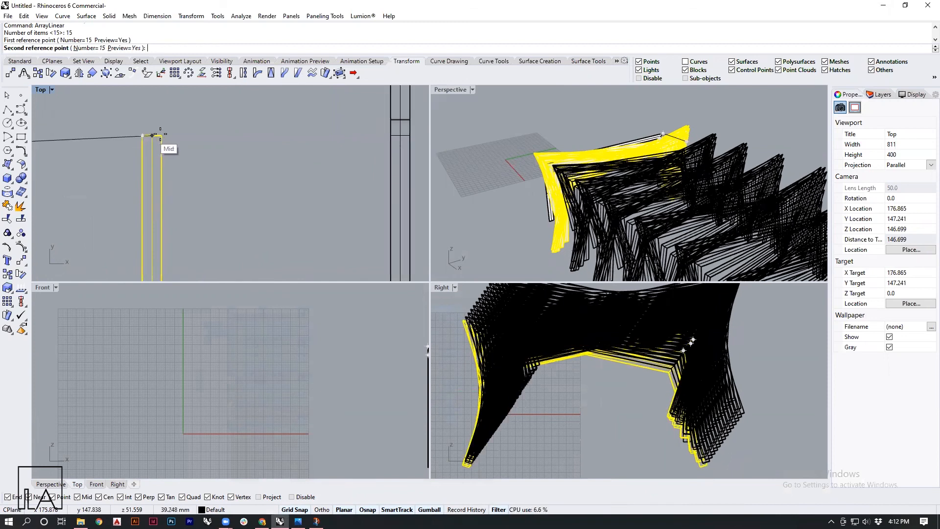
left_click(141, 132)
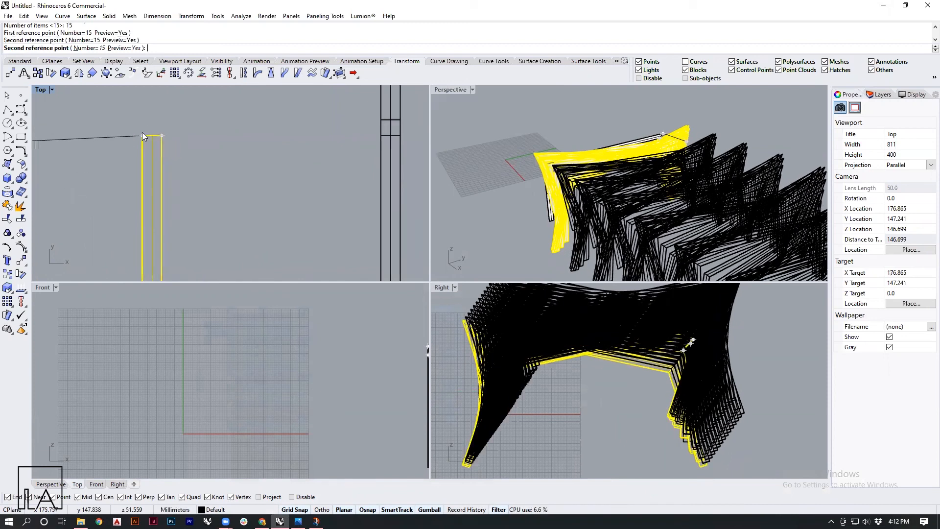
scroll(199, 156, "down", 5)
scroll(200, 156, "down", 5)
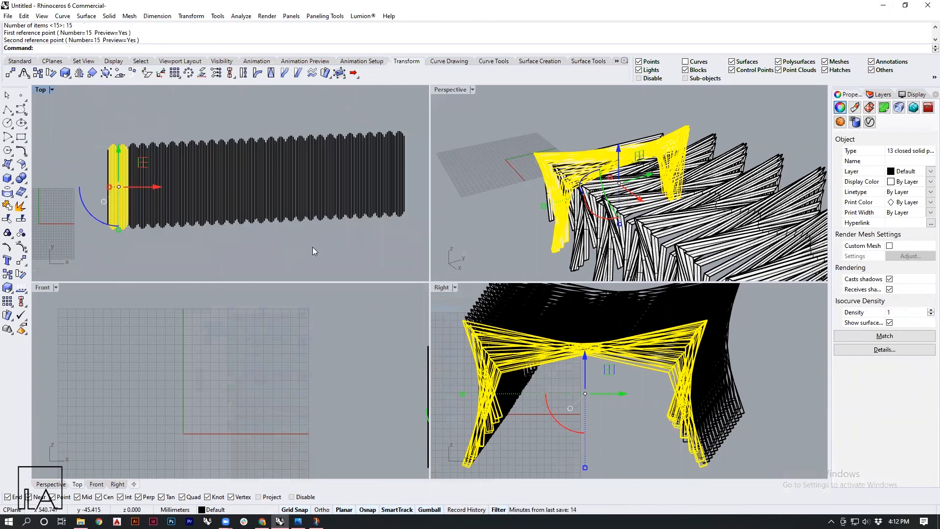
key("ctrl+z")
Array the selected fins linearly with 15 items, straight along the X direction at about 39 mm spacing from first fin to last fin
scroll(123, 162, "up", 4)
key("Return")
scroll(143, 148, "up", 5)
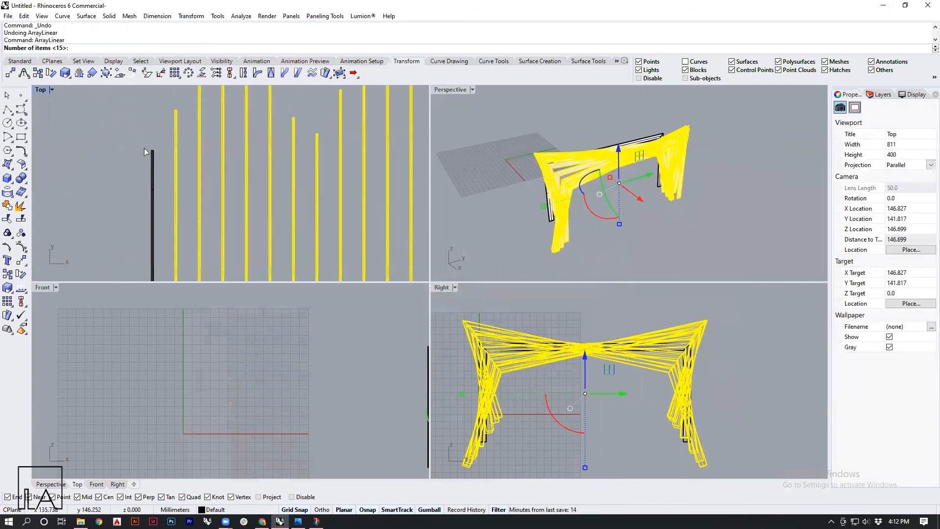
key("Return")
left_click(152, 153)
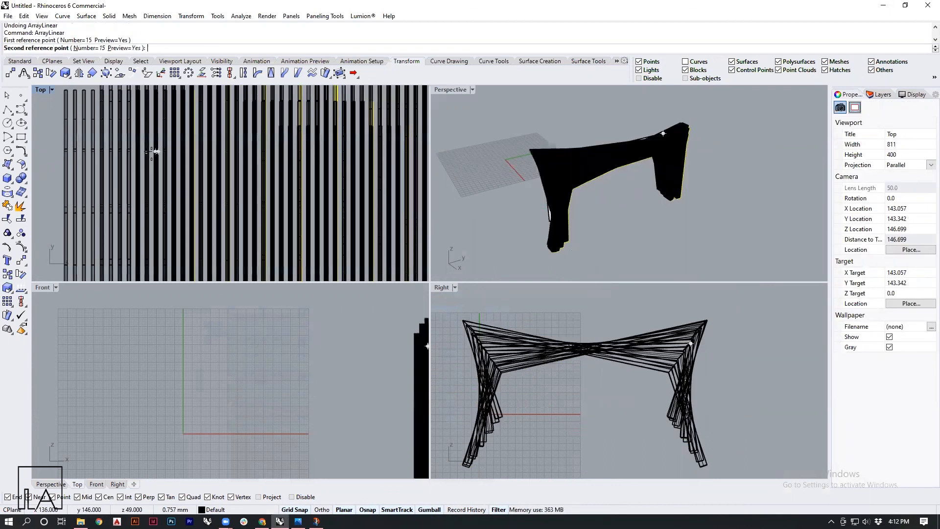
scroll(213, 153, "down", 3)
scroll(186, 161, "up", 5)
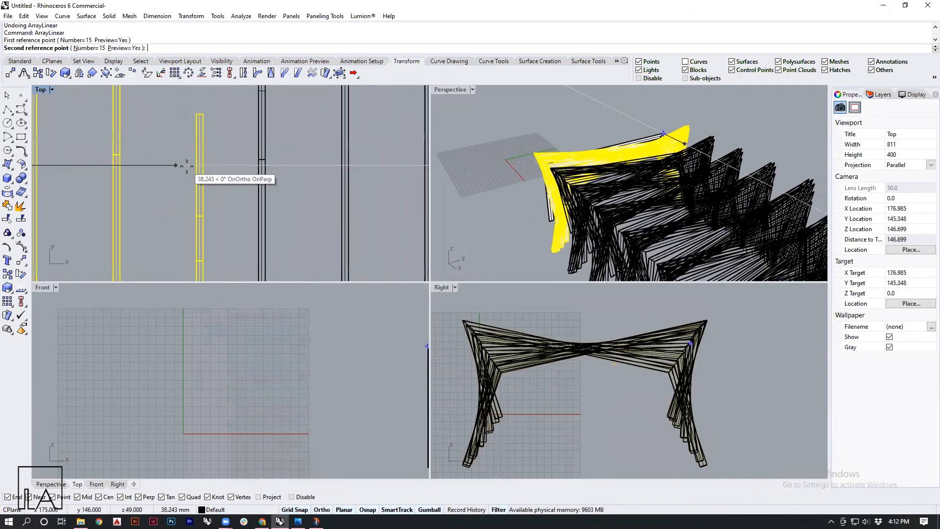
scroll(187, 158, "up", 3)
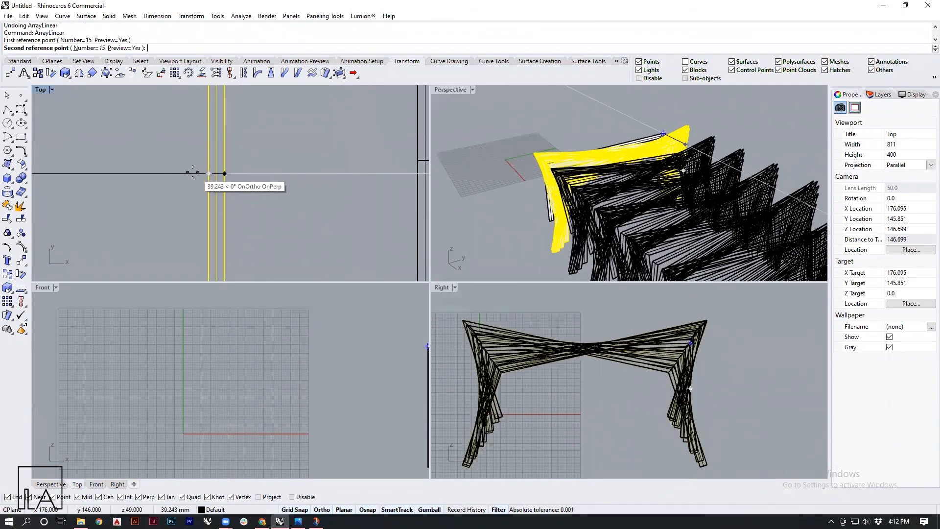
left_click(191, 172)
scroll(206, 165, "down", 5)
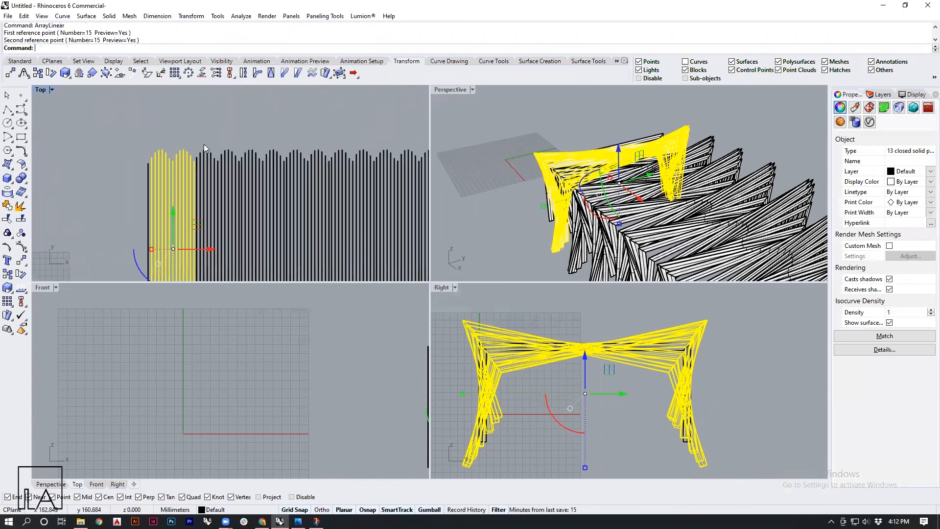
scroll(221, 147, "down", 3)
left_click(320, 217)
scroll(320, 216, "down", 2)
Maximize the Perspective view, frame the whole arrayed station and set the display mode to Rendered
double_click(456, 90)
scroll(289, 168, "down", 12)
right_click_drag(358, 249, 408, 284)
scroll(414, 270, "up", 6)
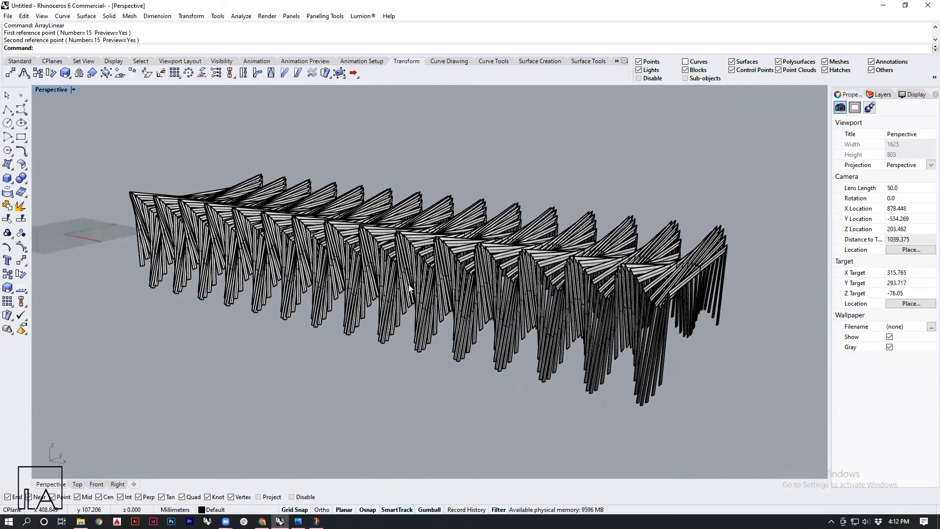
left_click(72, 91)
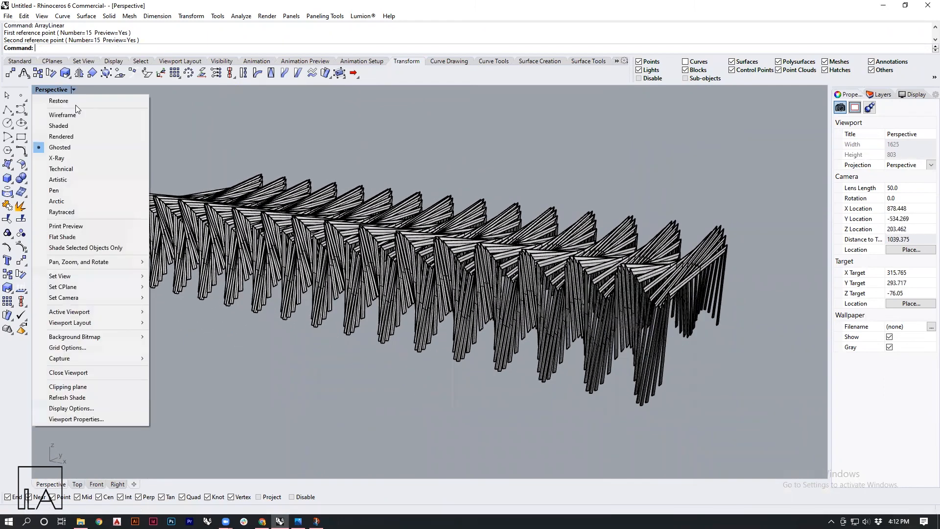
left_click(72, 136)
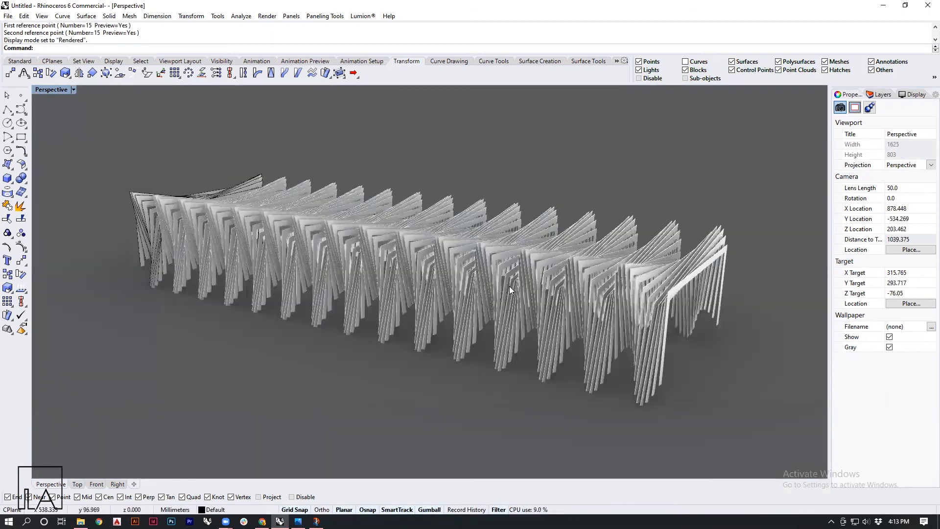
Examine the rendered station's repeating waves up close and as a whole from several angles
left_click(173, 61)
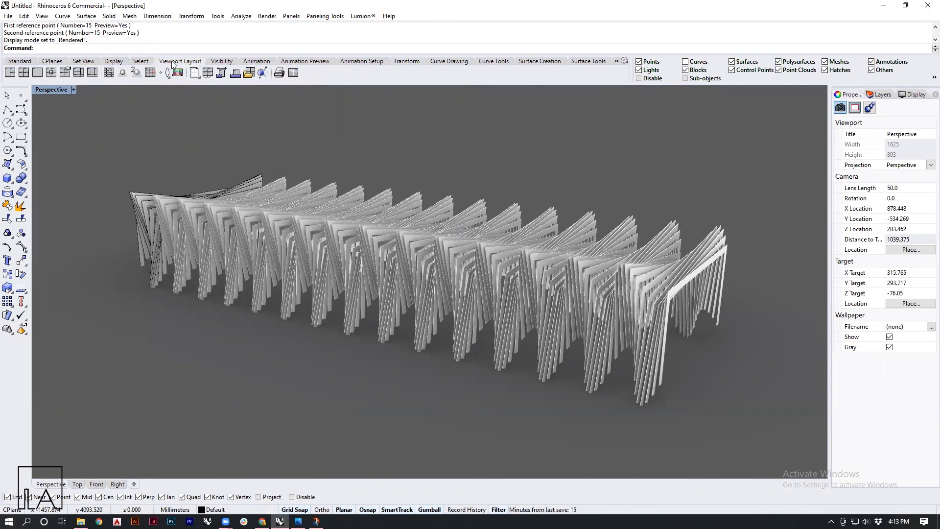
right_click_drag(706, 322, 669, 266, "shift")
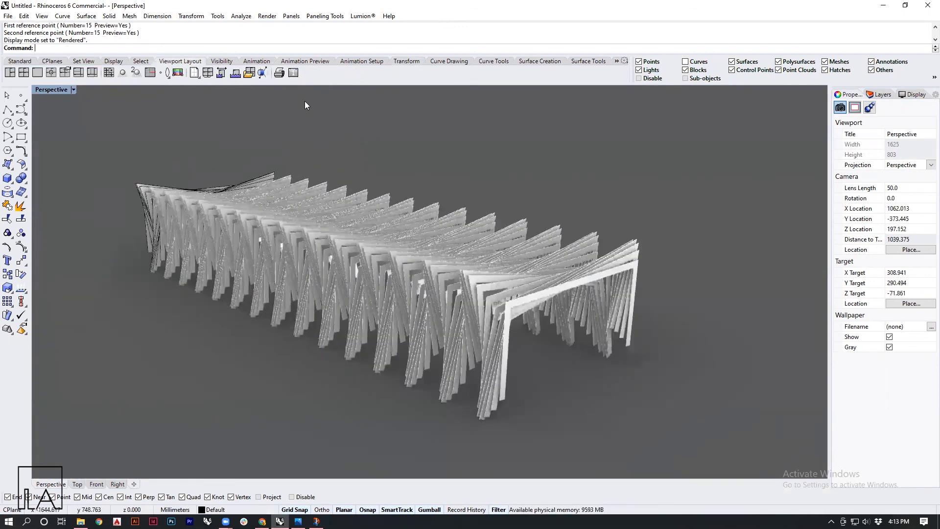
type("z")
key("Return")
left_click_drag(180, 135, 555, 277)
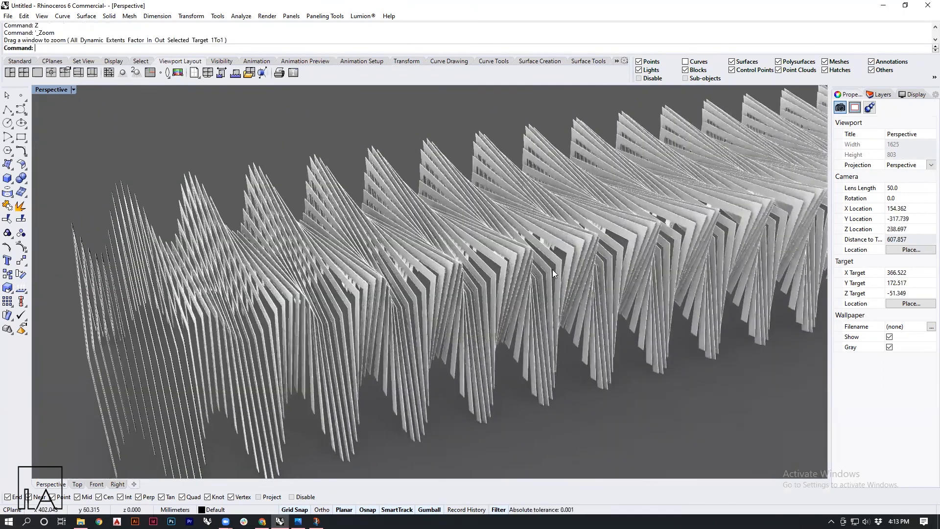
right_click_drag(387, 274, 413, 299)
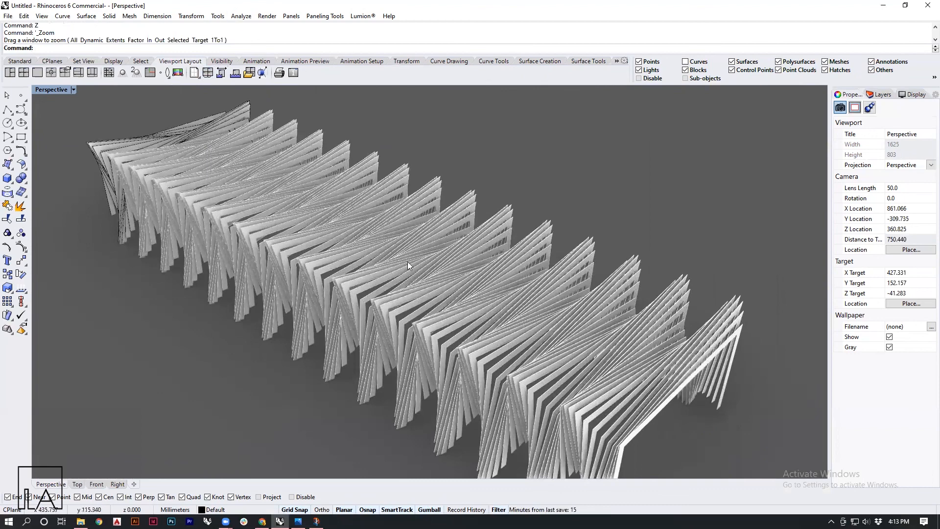
right_click_drag(393, 291, 394, 336)
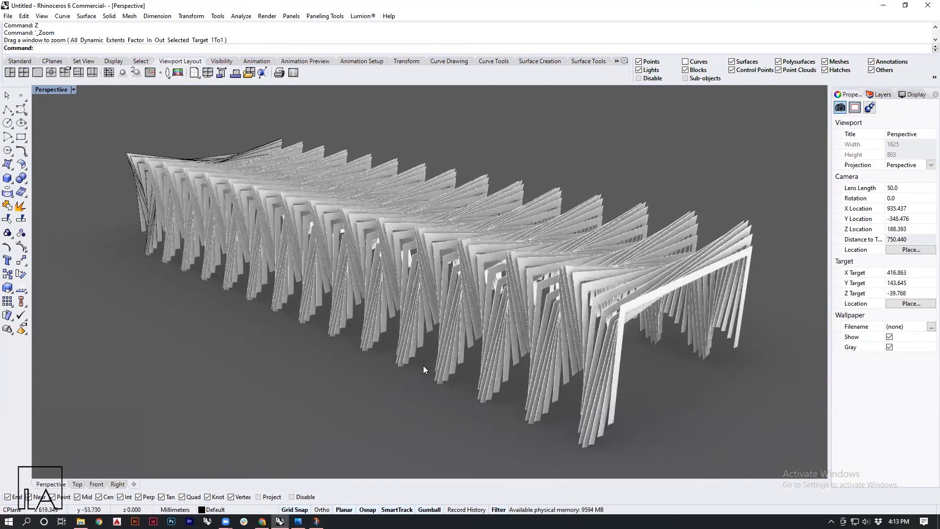